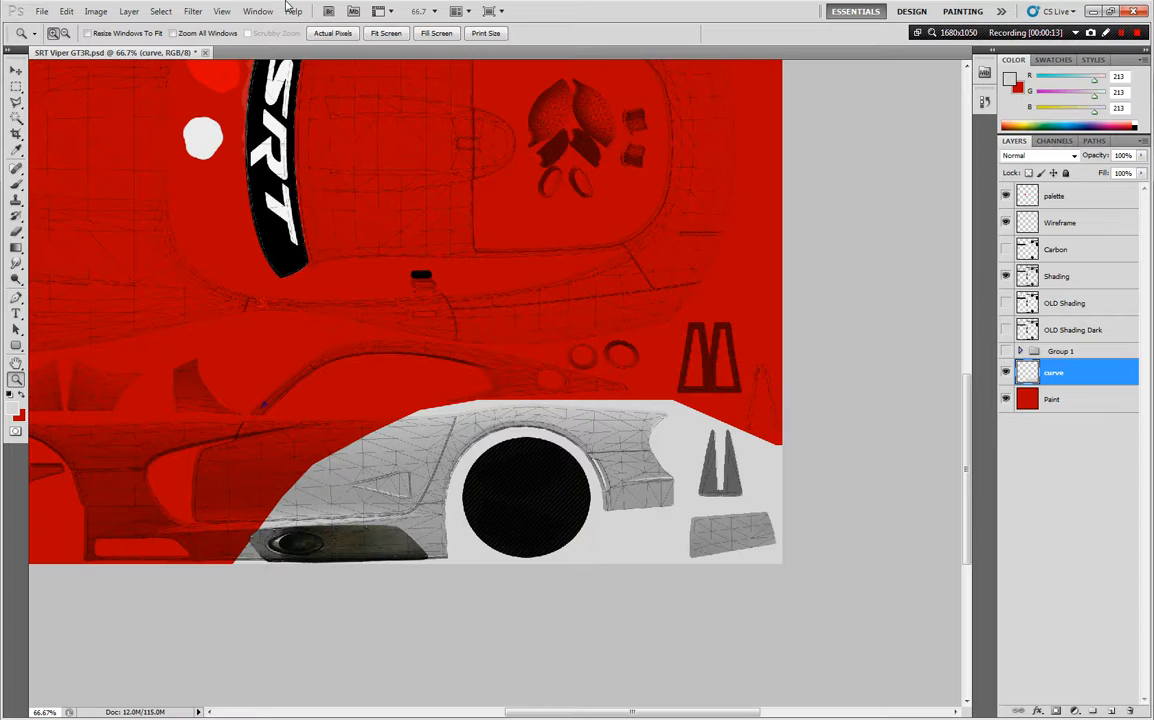
Switch to the file explorer and browse to GSC2013's GameData folder under Program Files (x86) on the C drive.
{"action": "left_click", "coordinate": [282, 547]}
{"action": "left_click", "coordinate": [336, 459]}
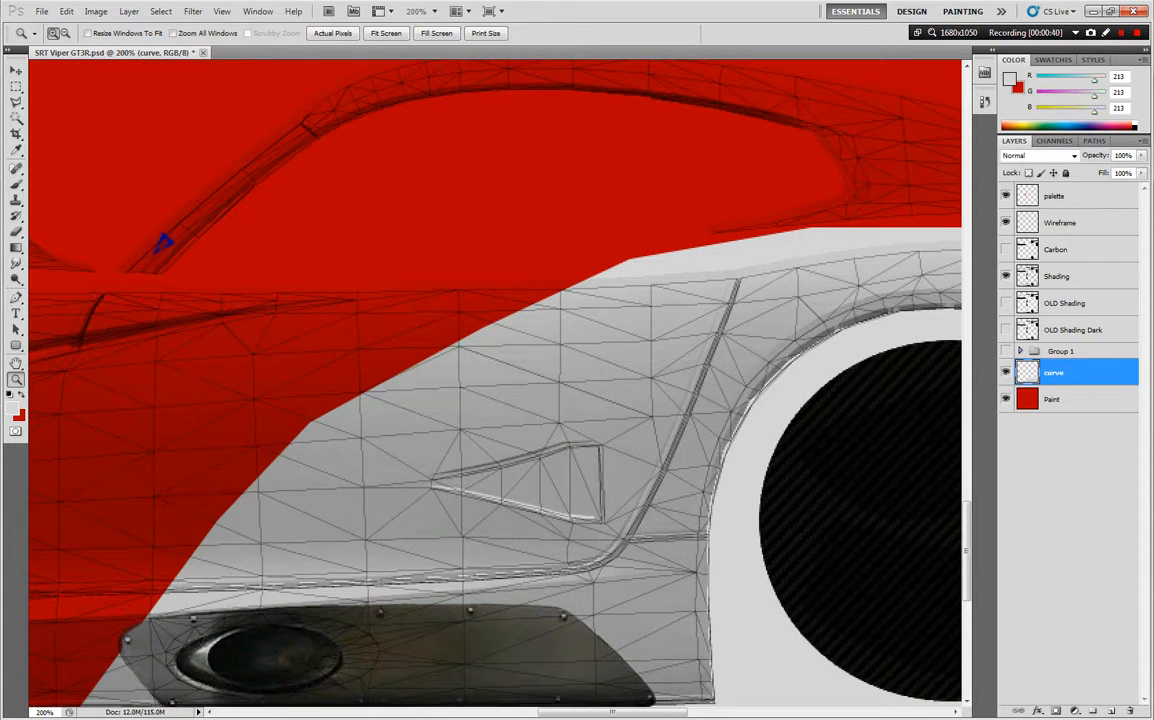
{"action": "left_click", "coordinate": [18, 708]}
{"action": "left_click", "coordinate": [225, 230]}
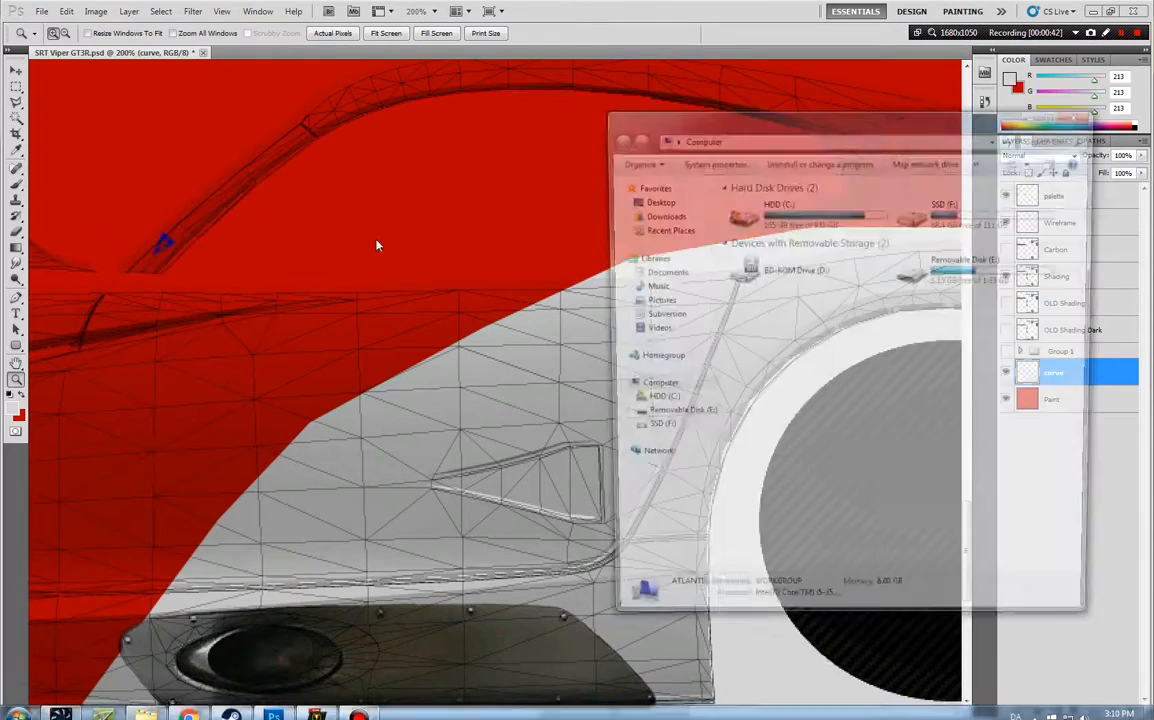
{"action": "double_click", "coordinate": [768, 206]}
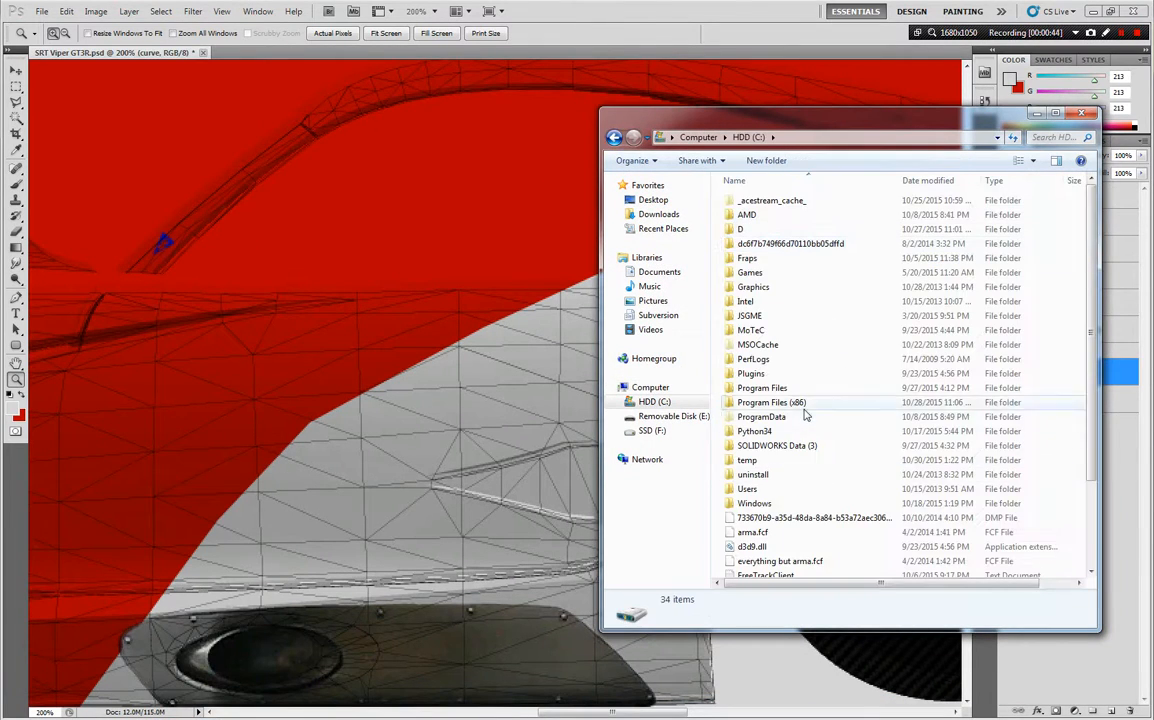
{"action": "double_click", "coordinate": [771, 402]}
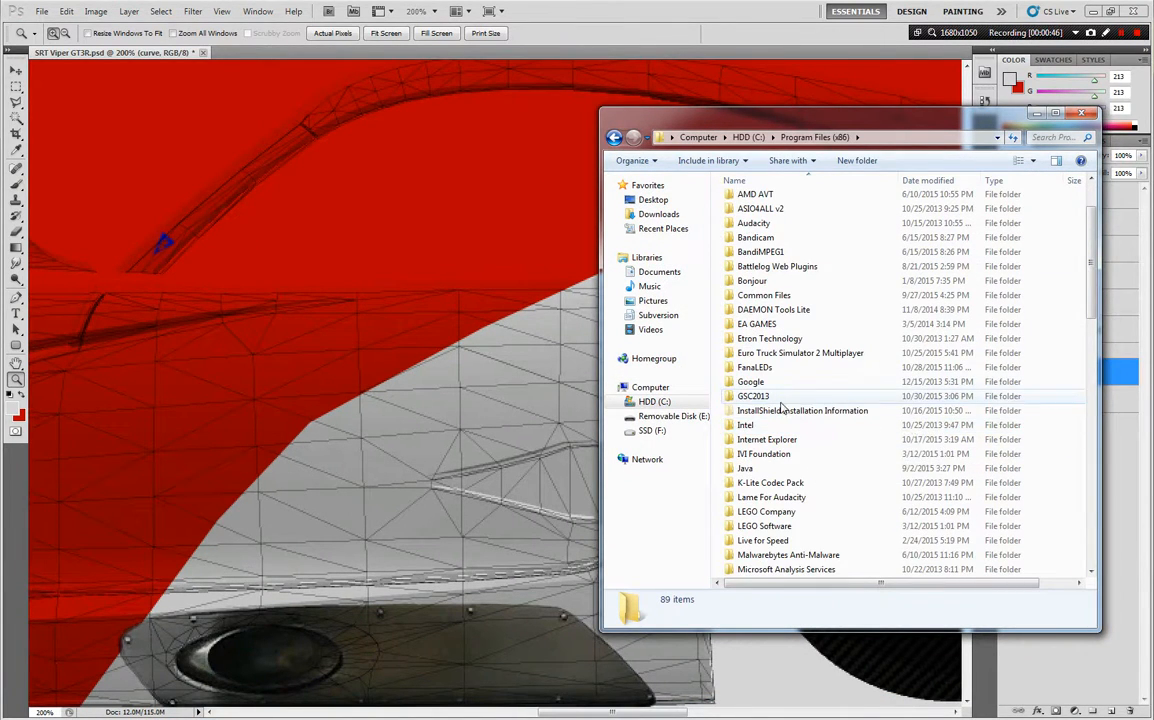
{"action": "double_click", "coordinate": [790, 396]}
{"action": "double_click", "coordinate": [805, 201]}
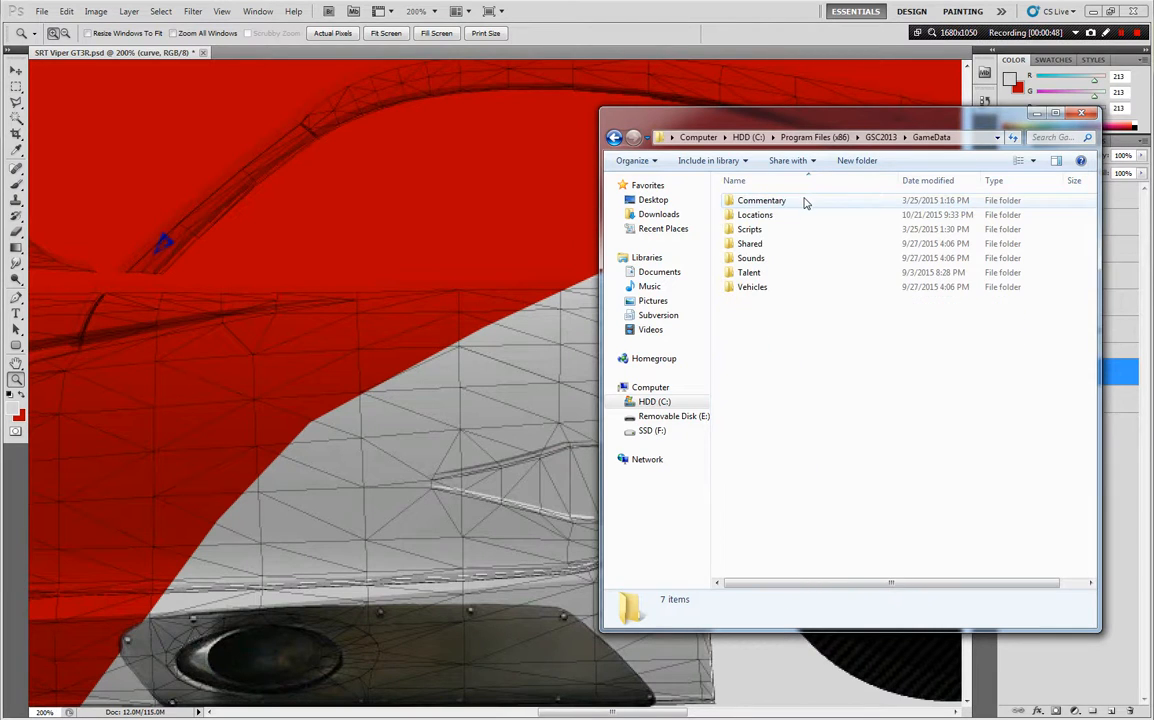
Open the SRT20 DDS texture in Photoshop from the Vehicles folder's Group_GT3, SRT_Viper_GT3-R, Test Car subfolder.
{"action": "double_click", "coordinate": [806, 288]}
{"action": "double_click", "coordinate": [760, 388]}
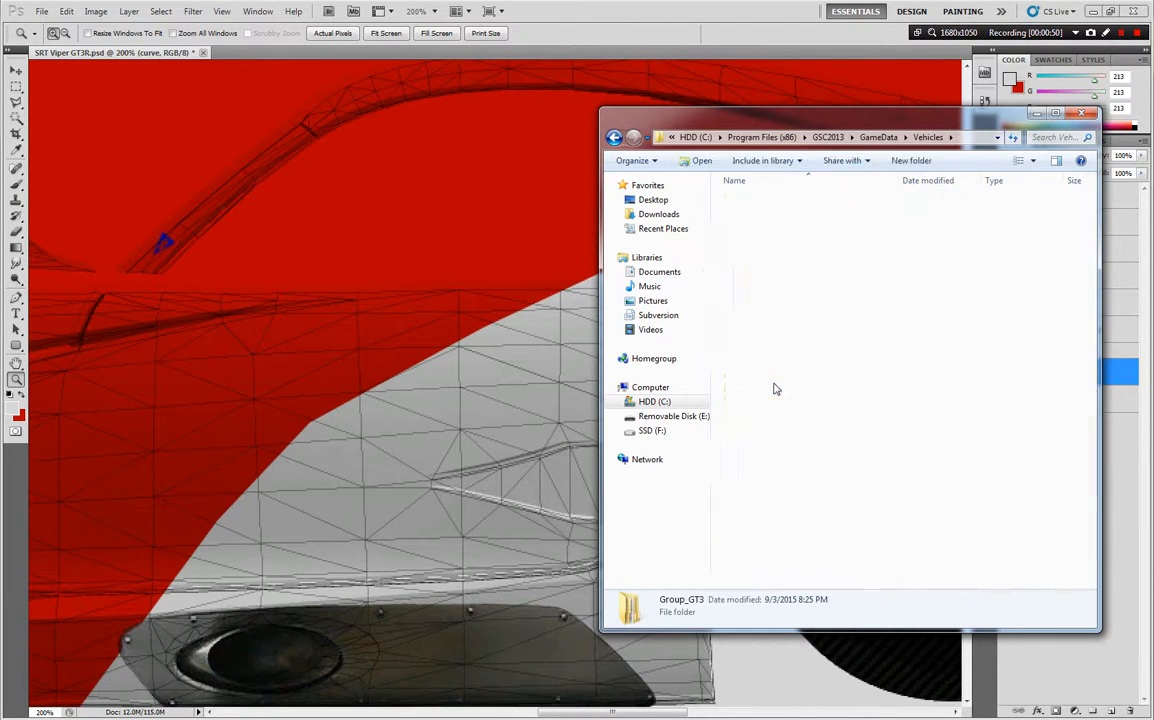
{"action": "double_click", "coordinate": [800, 447]}
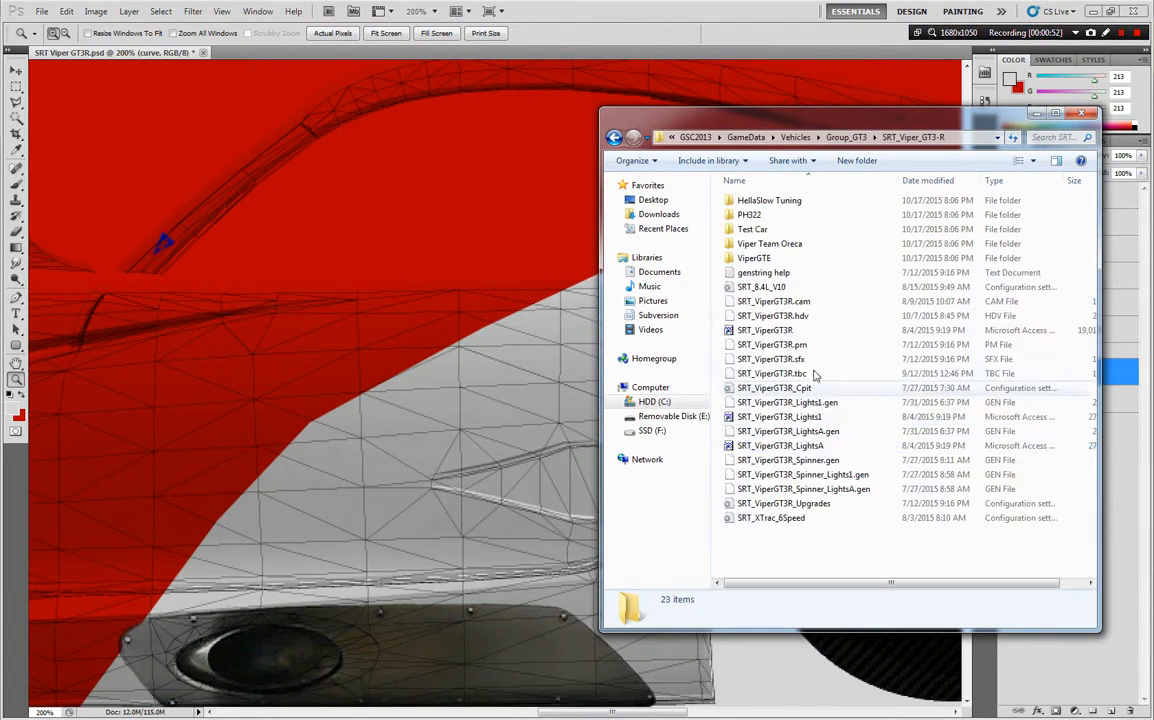
{"action": "double_click", "coordinate": [794, 230]}
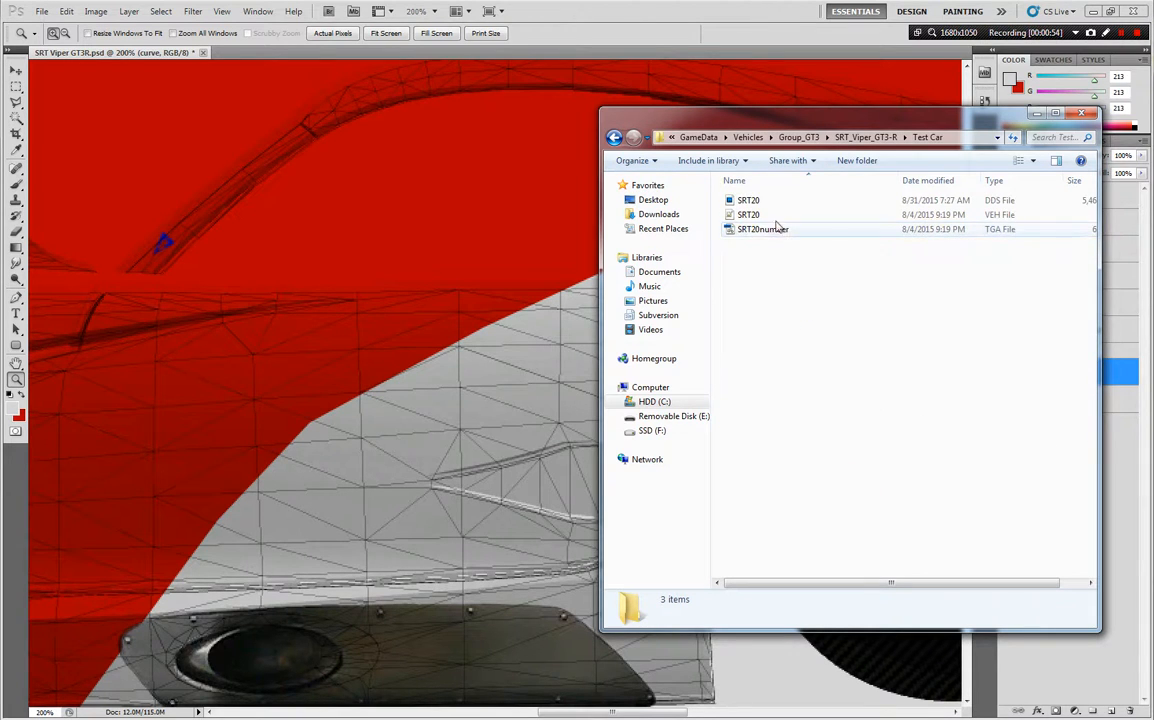
{"action": "double_click", "coordinate": [748, 201]}
{"action": "key", "text": "Return"}
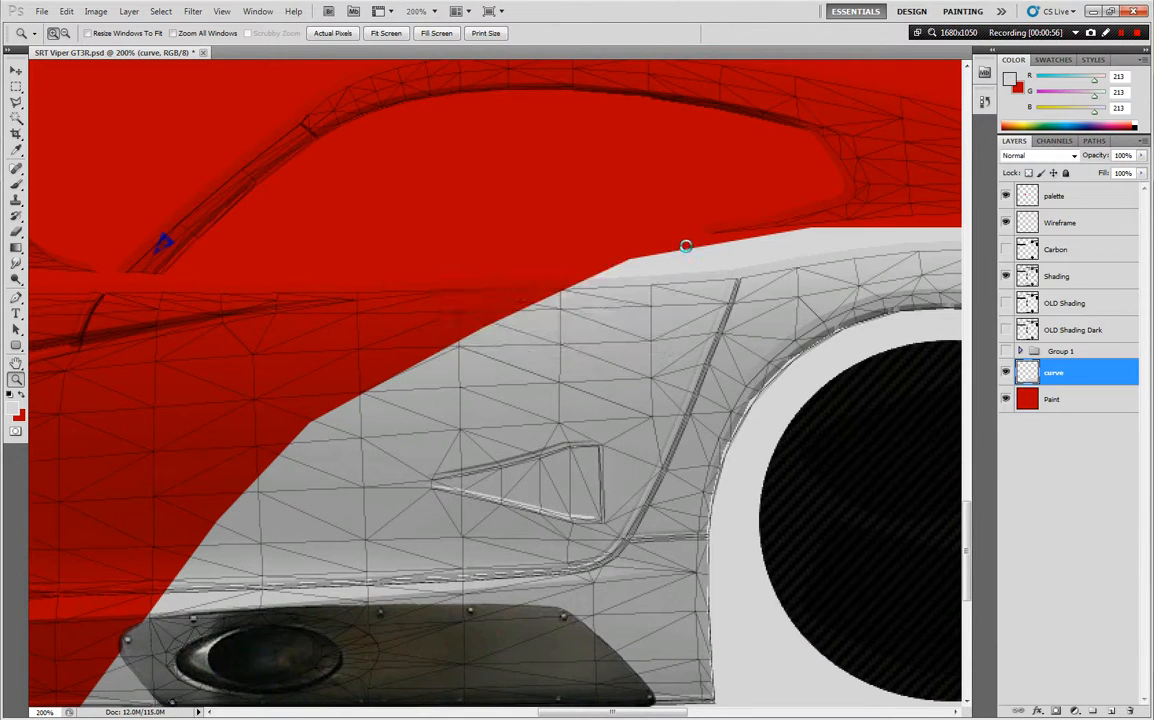
Return to SRT Viper GT3R.psd, merge its visible layers and copy the entire canvas.
{"action": "left_click", "coordinate": [107, 53]}
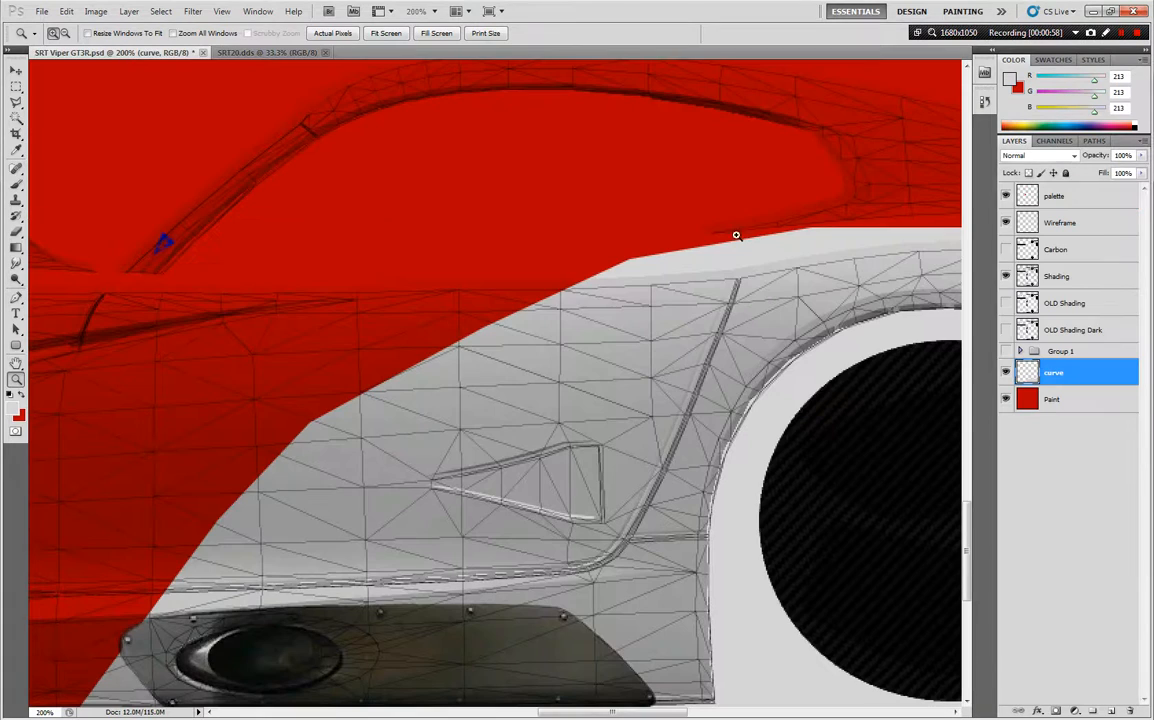
{"action": "left_click", "coordinate": [557, 377], "text": "alt"}
{"action": "left_click", "coordinate": [557, 377], "text": "alt"}
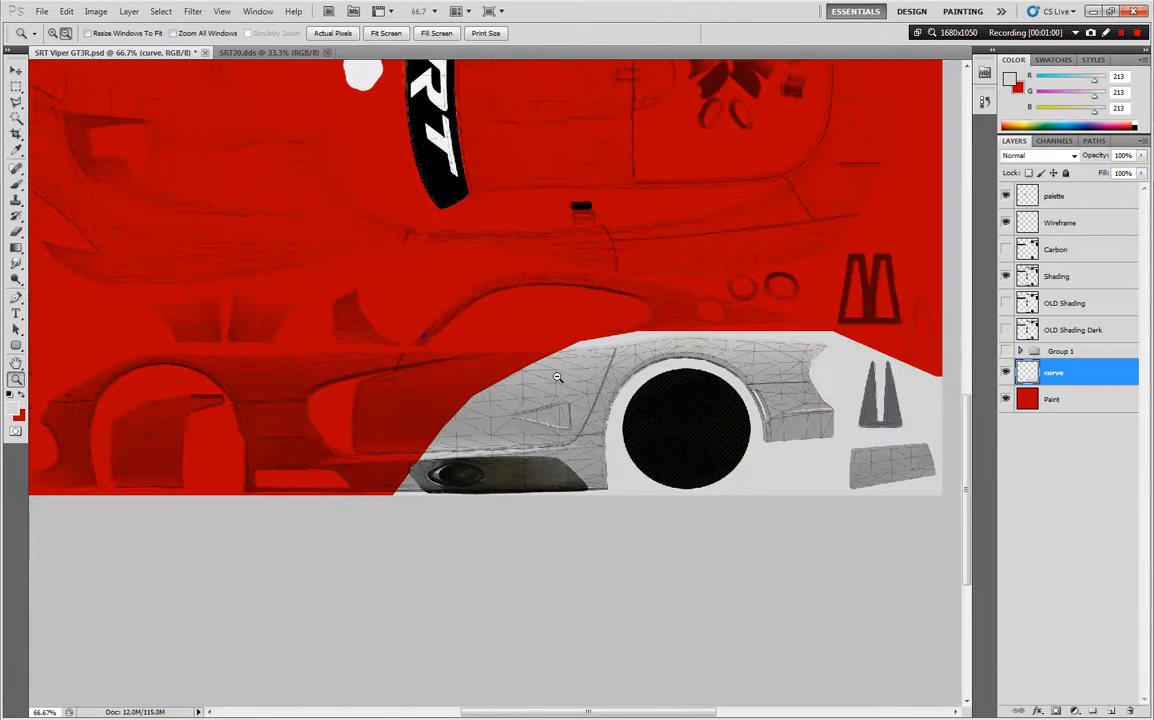
{"action": "left_click", "coordinate": [555, 375], "text": "alt"}
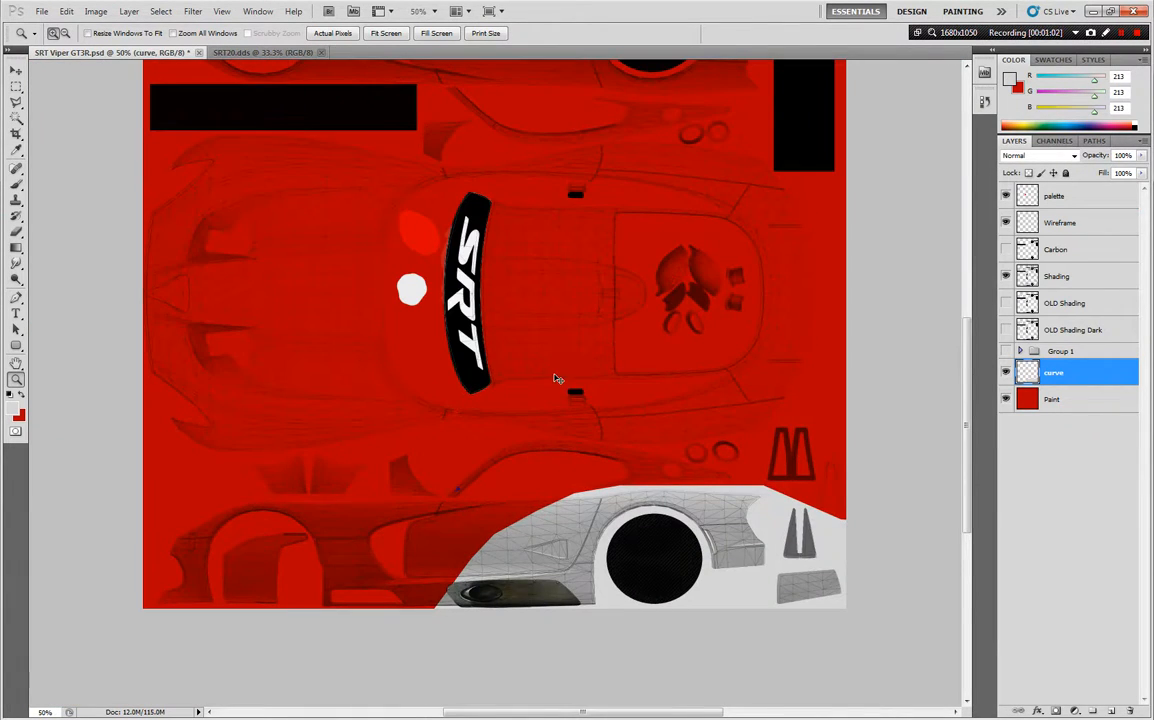
{"action": "key", "text": "ctrl+shift+e"}
{"action": "key", "text": "ctrl+a"}
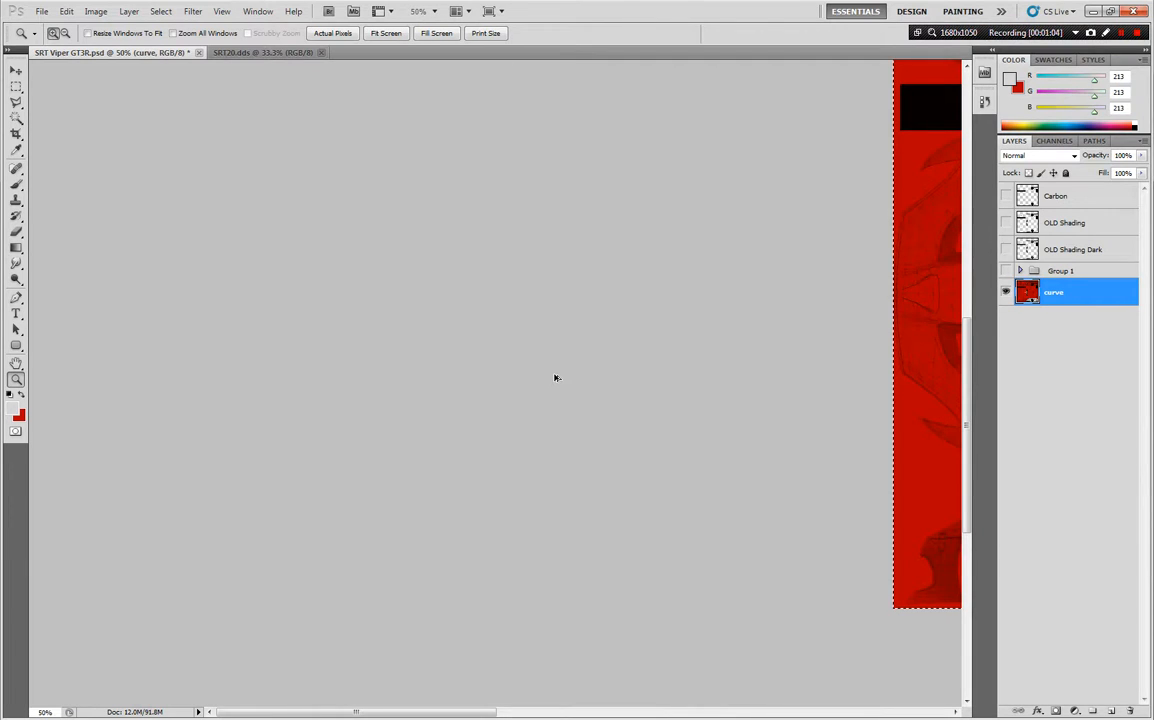
Paste the copied livery into SRT20.dds, merge it with the background and save the DDS file.
{"action": "left_click", "coordinate": [259, 55]}
{"action": "key", "text": "ctrl+v"}
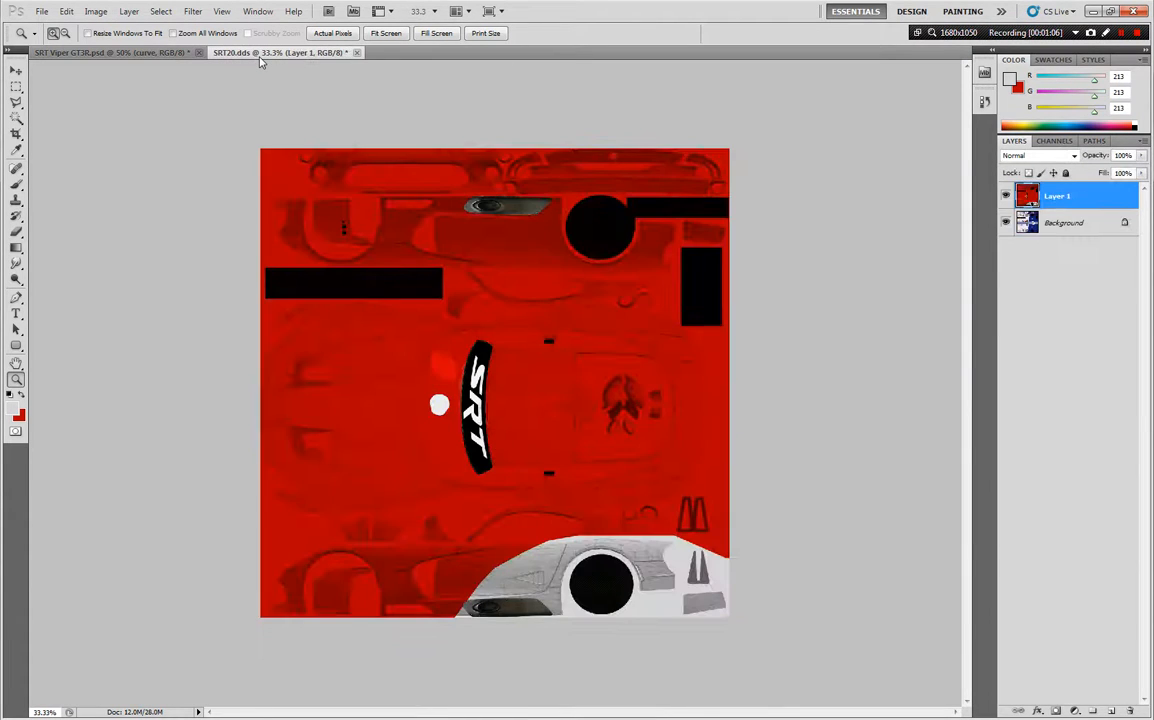
{"action": "key", "text": "ctrl+shift+e"}
{"action": "key", "text": "ctrl+s"}
{"action": "key", "text": "Return"}
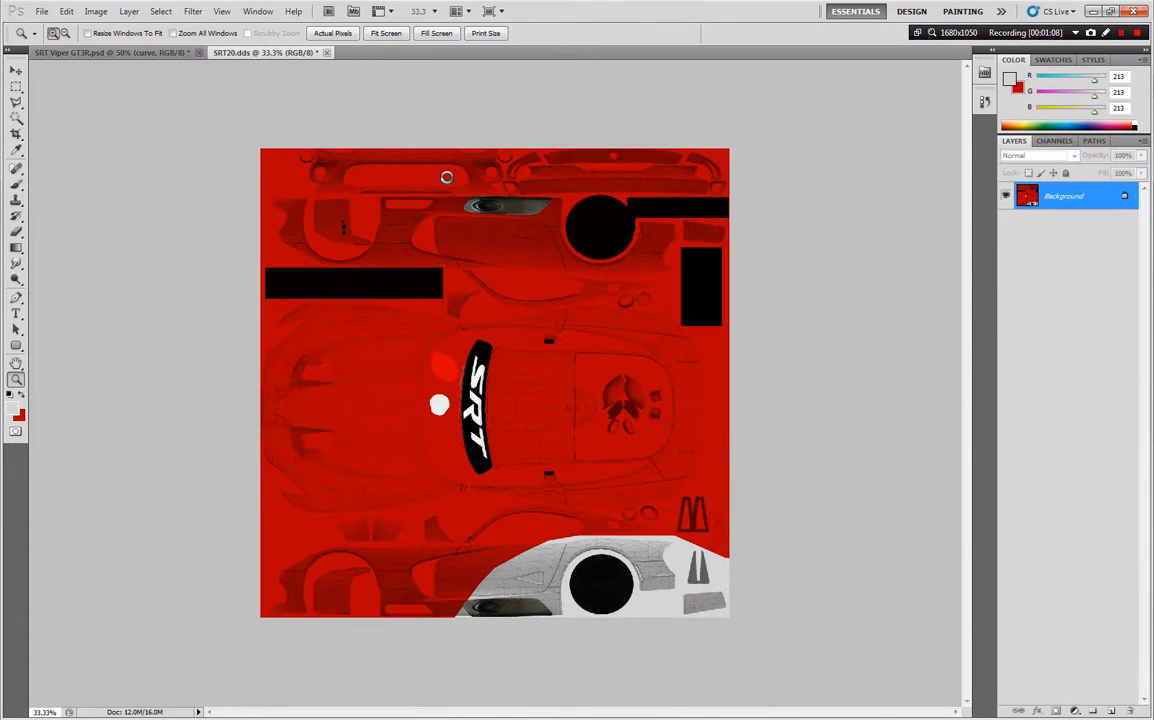
Switch to Game Stock Car, reload the SRT Viper GT3-R by selecting another car first, and inspect it in the showroom.
{"action": "key", "text": "alt+Tab"}
{"action": "key", "text": "alt+Tab"}
{"action": "key", "text": "alt+Tab"}
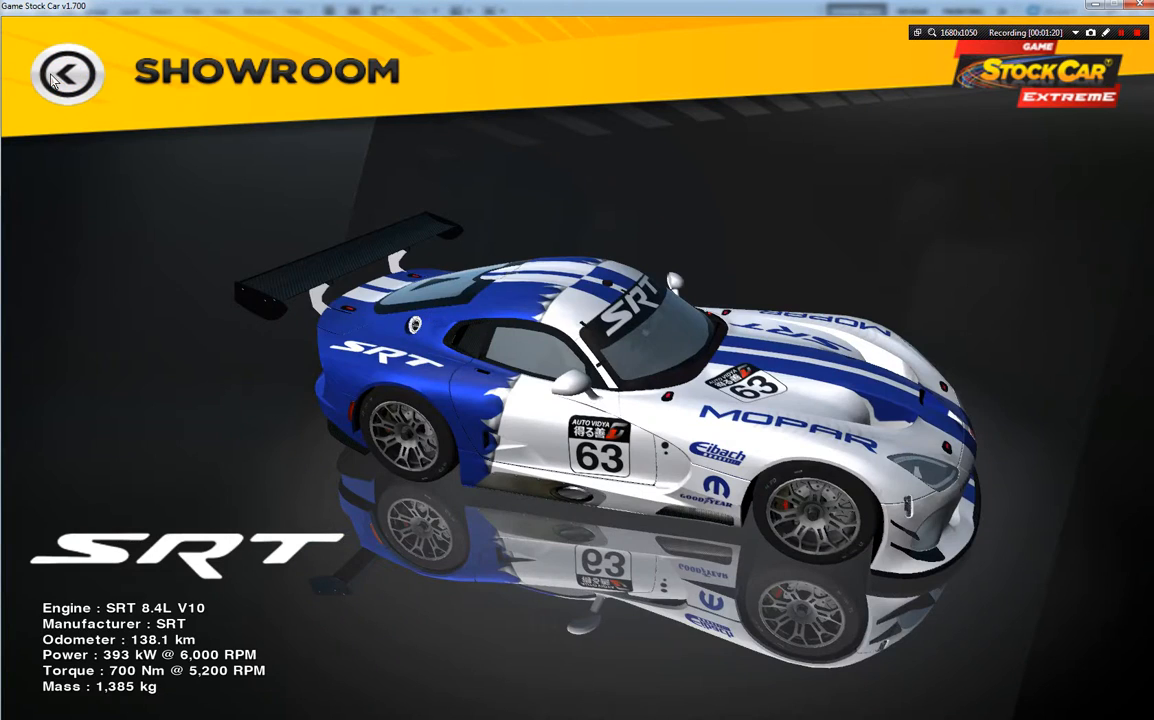
{"action": "left_click", "coordinate": [30, 72]}
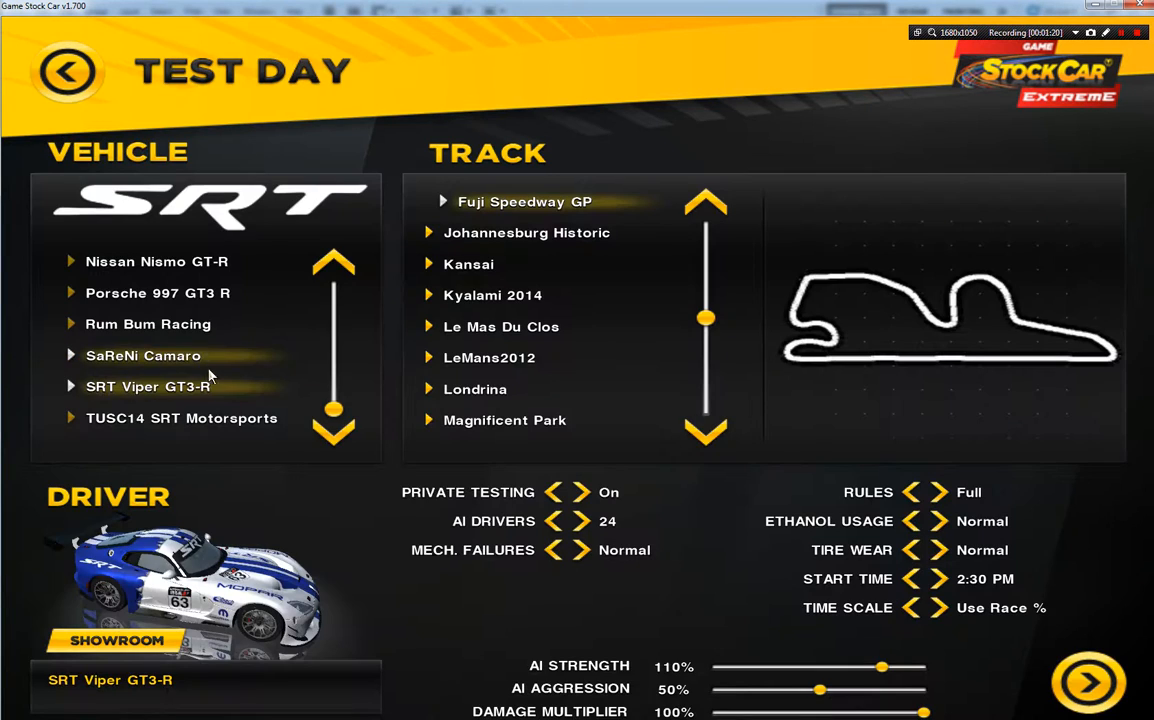
{"action": "left_click", "coordinate": [168, 352]}
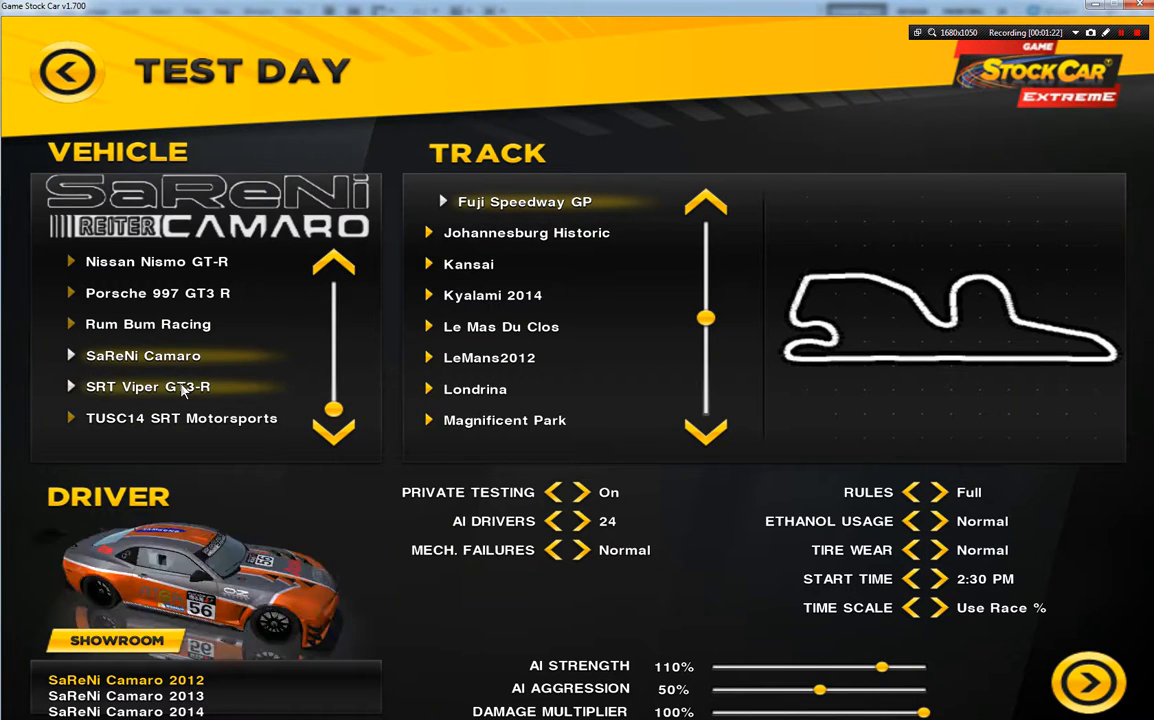
{"action": "left_click", "coordinate": [150, 387]}
{"action": "left_click", "coordinate": [117, 640]}
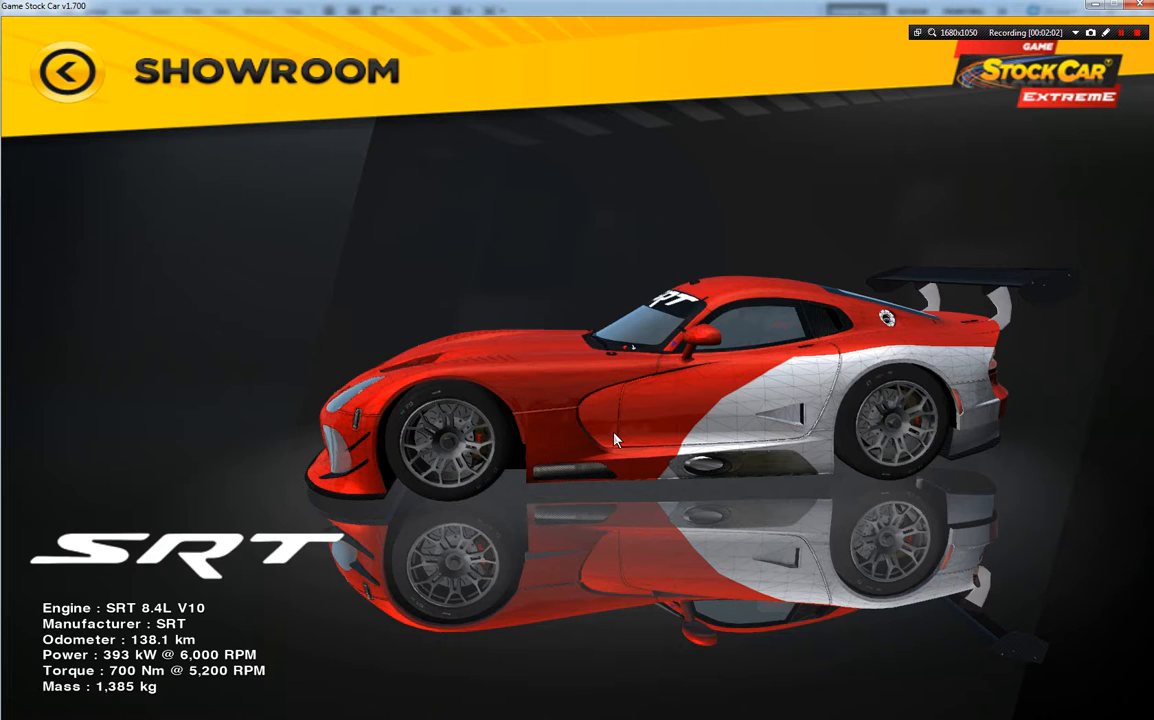
Switch back to Photoshop and bring up the lower body side with the white curve in SRT Viper GT3R.psd.
{"action": "key", "text": "alt+Tab"}
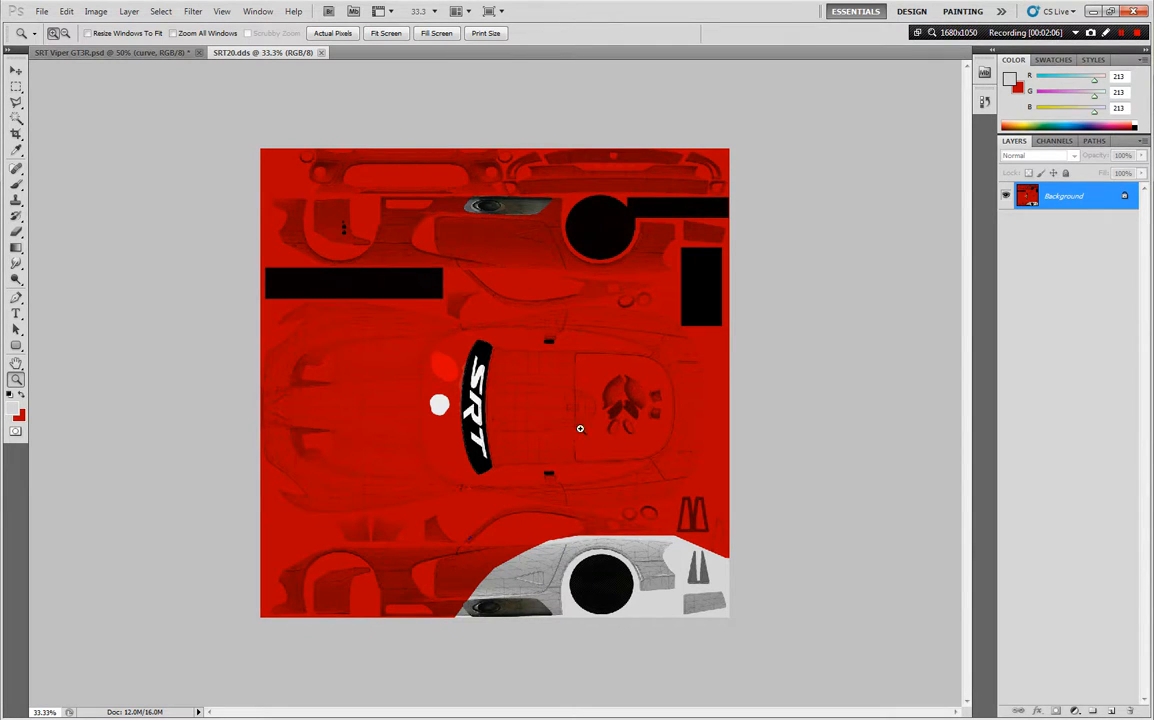
{"action": "left_click_drag", "start_coordinate": [348, 361], "coordinate": [658, 557]}
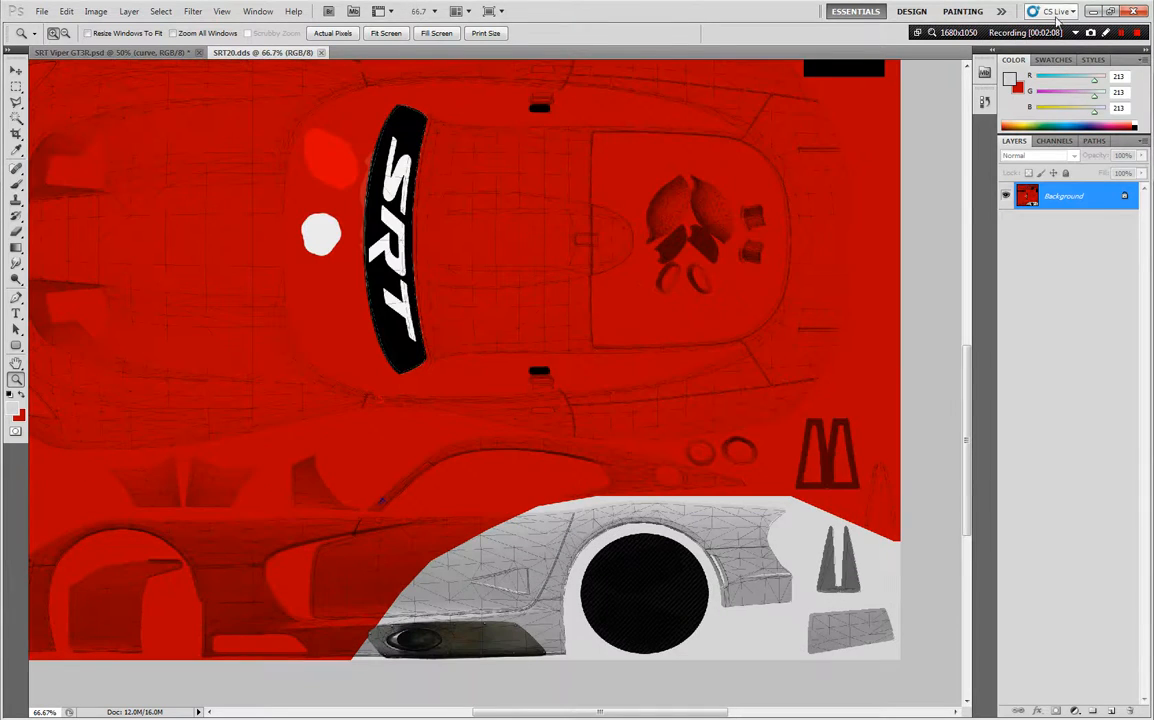
{"action": "left_click", "coordinate": [154, 52]}
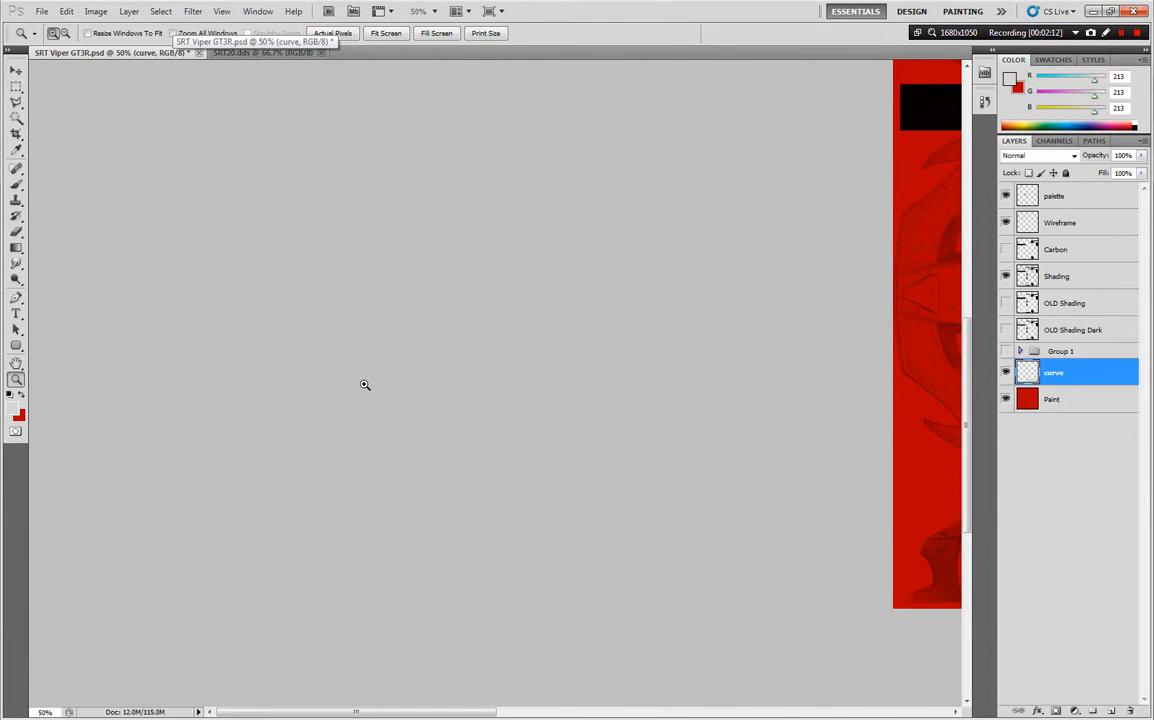
{"action": "left_click", "coordinate": [335, 415], "text": "alt"}
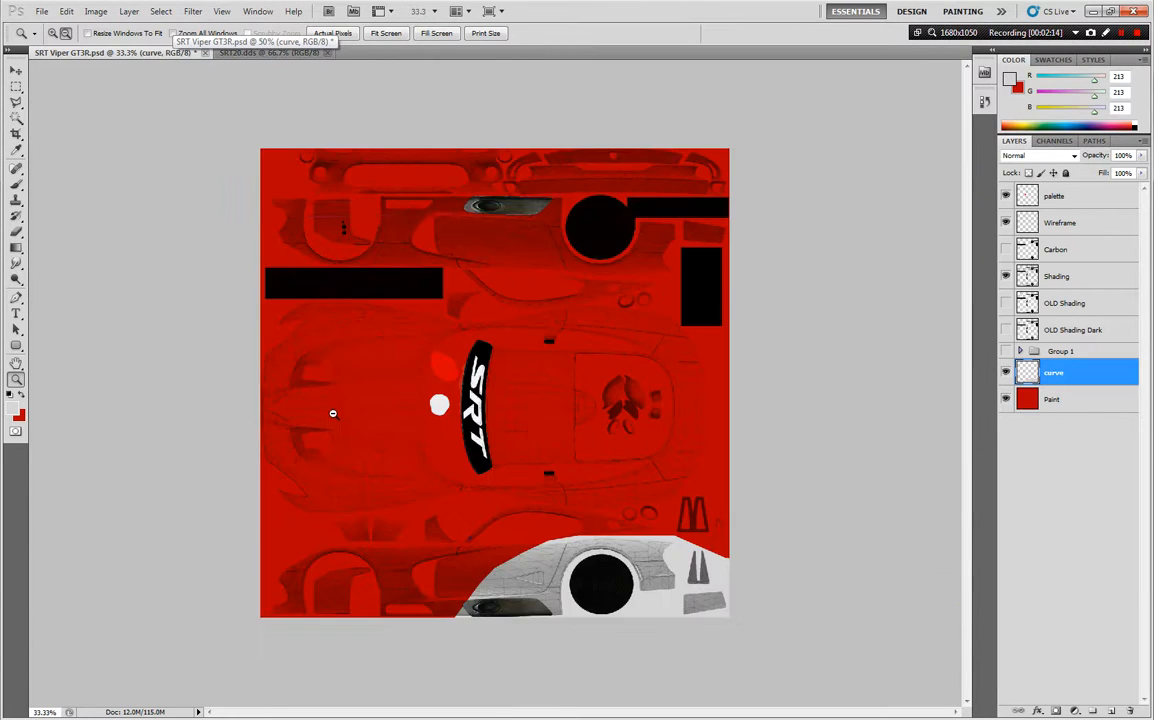
{"action": "left_click", "coordinate": [446, 487], "text": "alt"}
{"action": "left_click", "coordinate": [549, 542]}
{"action": "left_click", "coordinate": [549, 542]}
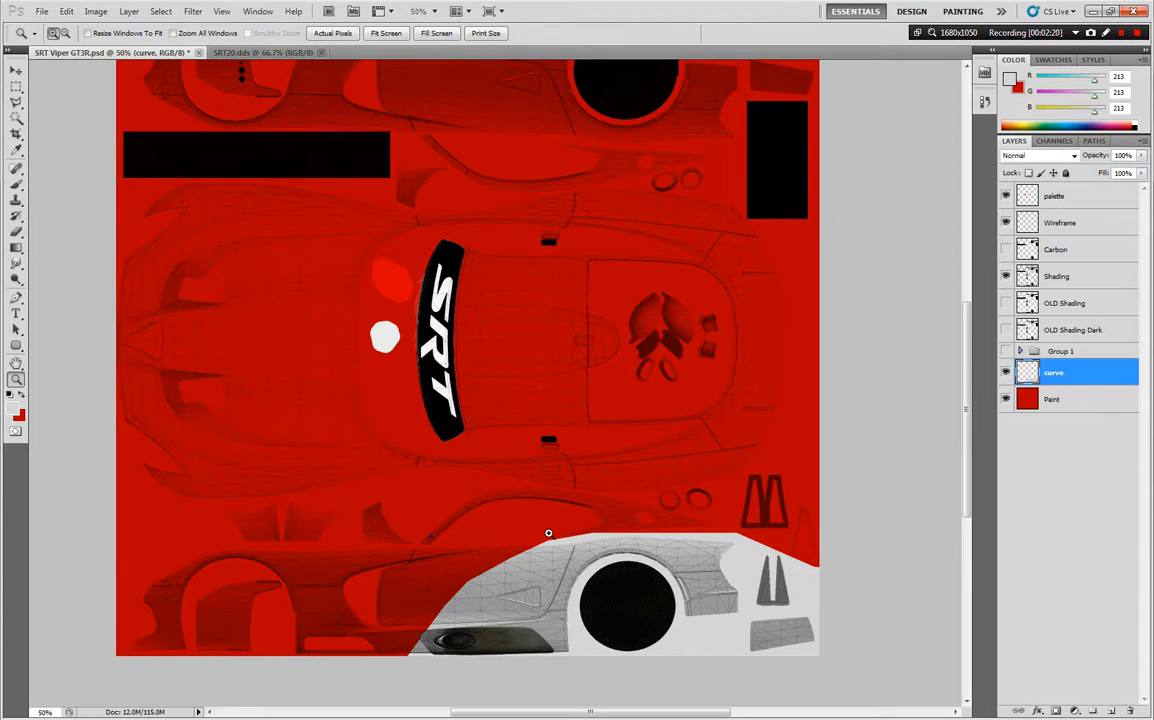
Add a new layer with default settings directly above the curve layer.
{"action": "key", "text": "p"}
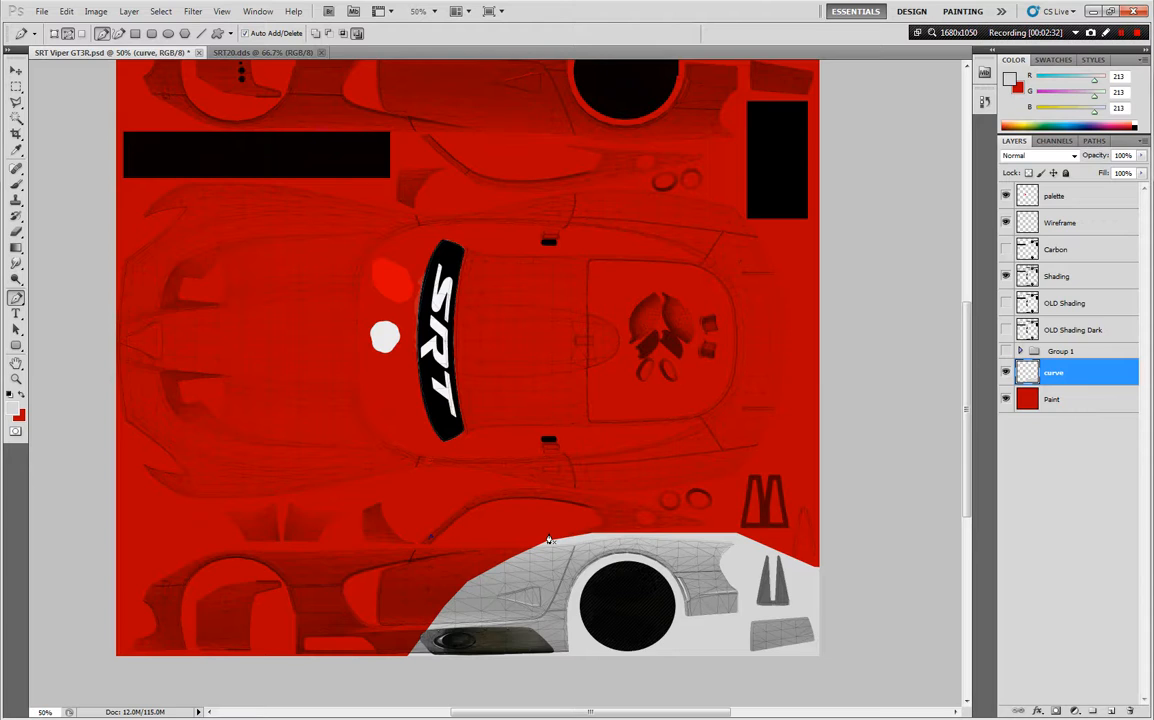
{"action": "key", "text": "z"}
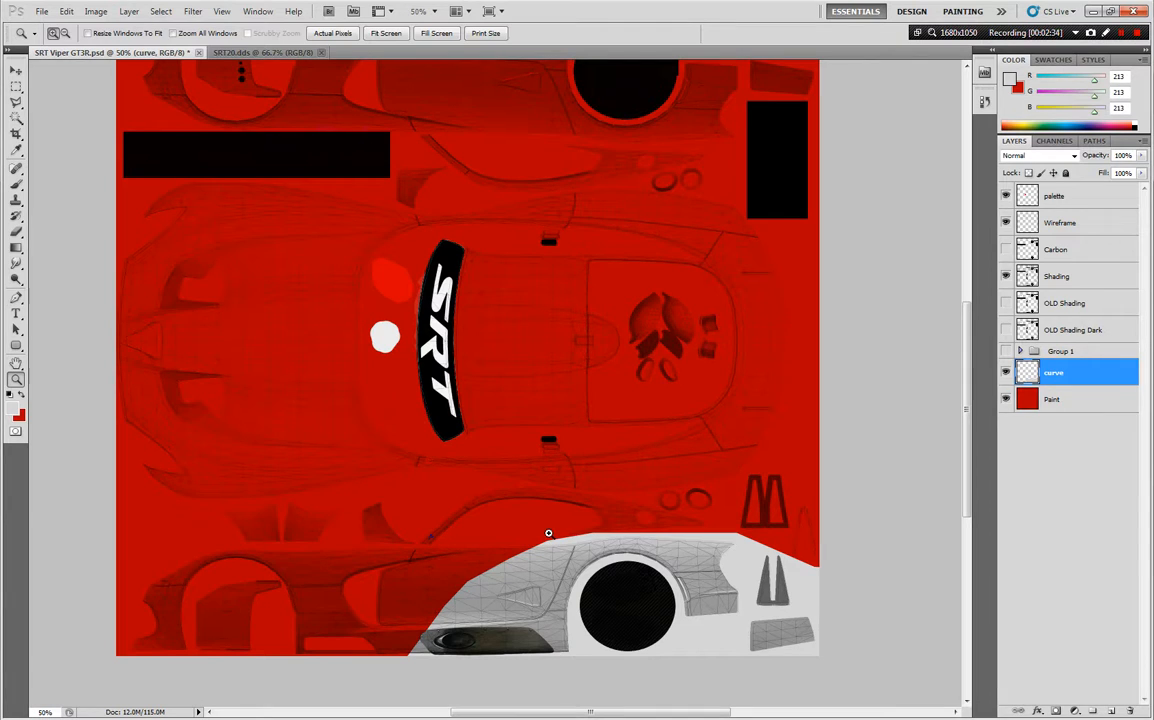
{"action": "left_click", "coordinate": [542, 543]}
{"action": "left_click", "coordinate": [512, 583]}
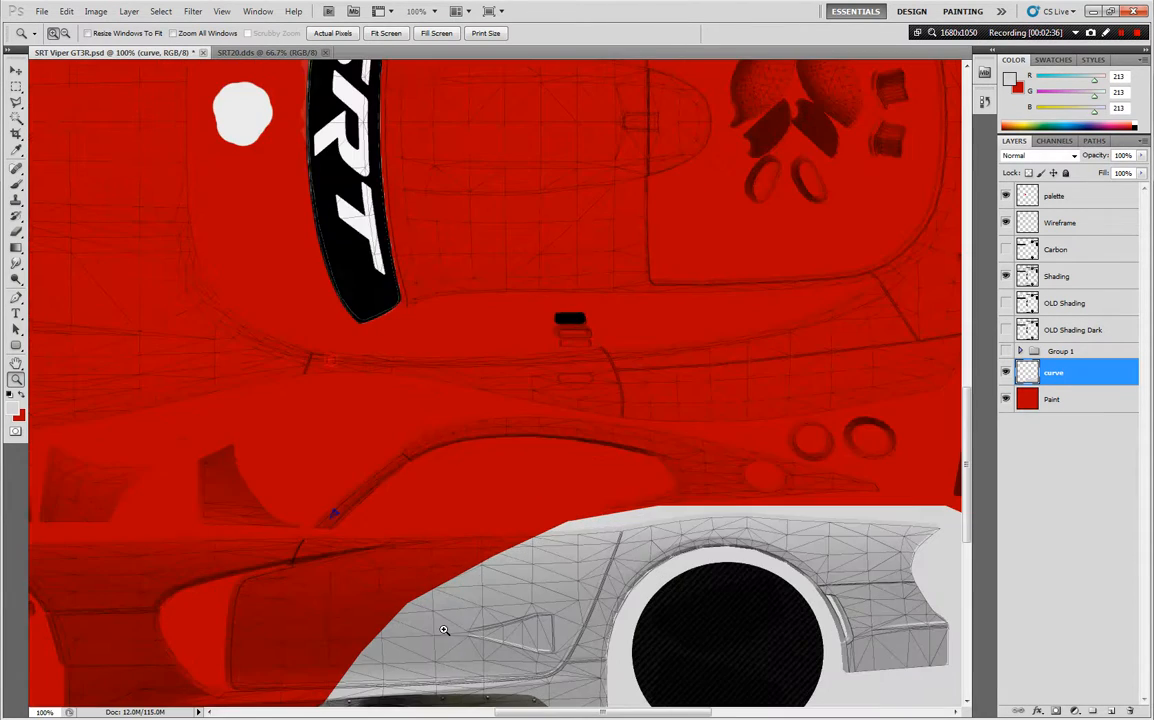
{"action": "left_click", "coordinate": [442, 626]}
{"action": "scroll", "coordinate": [420, 608], "scroll_direction": "down", "scroll_amount": 3}
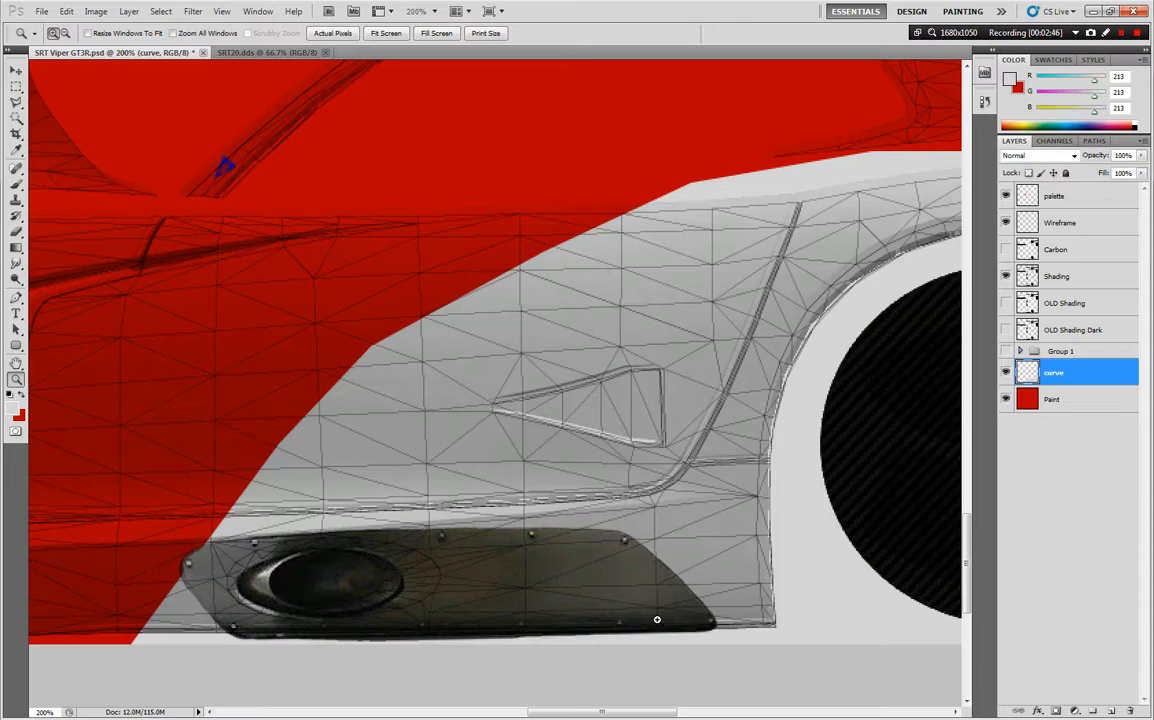
{"action": "key", "text": "ctrl+shift+n"}
{"action": "key", "text": "Return"}
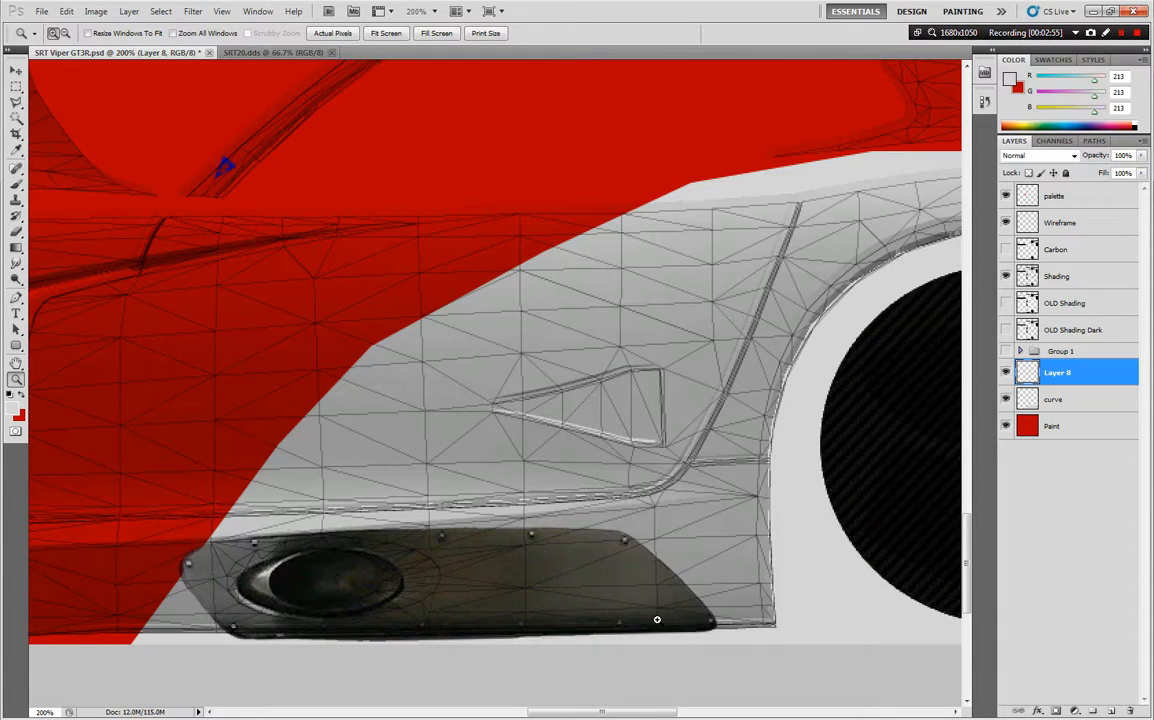
Draw a closed Pen path on the new layer, following the red-white edge with a smooth curve and extending below the canvas.
{"action": "key", "text": "p"}
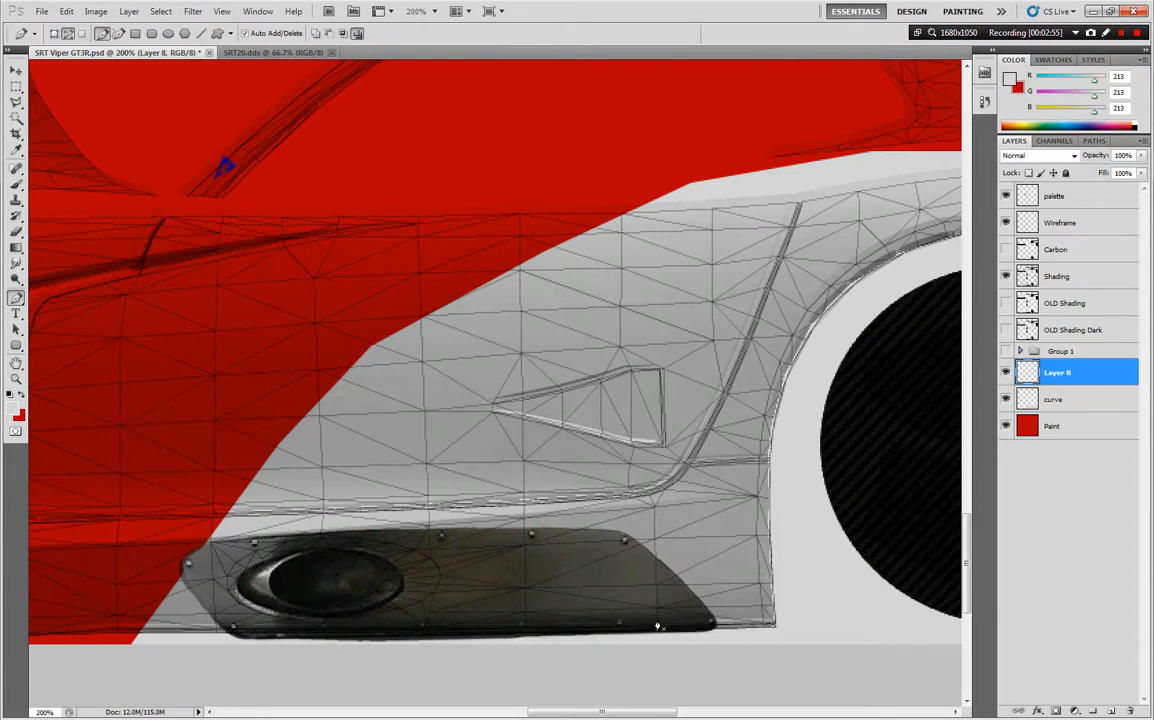
{"action": "left_click", "coordinate": [627, 213]}
{"action": "left_click_drag", "start_coordinate": [316, 391], "coordinate": [223, 494]}
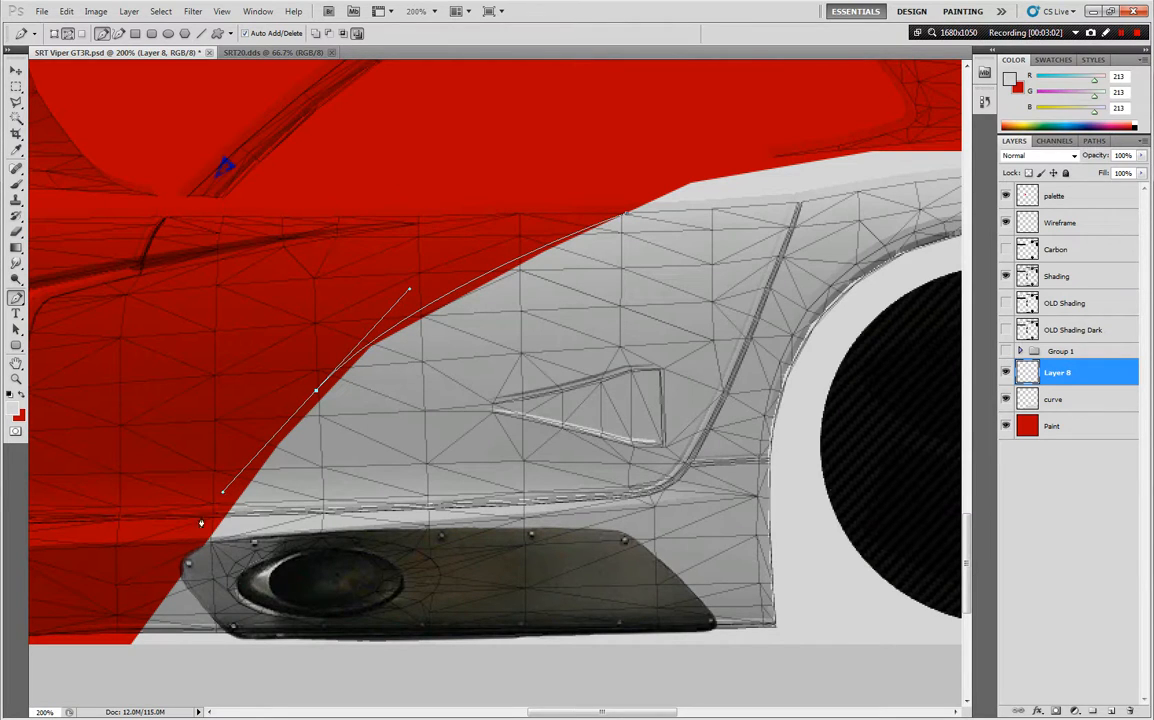
{"action": "left_click", "coordinate": [113, 663]}
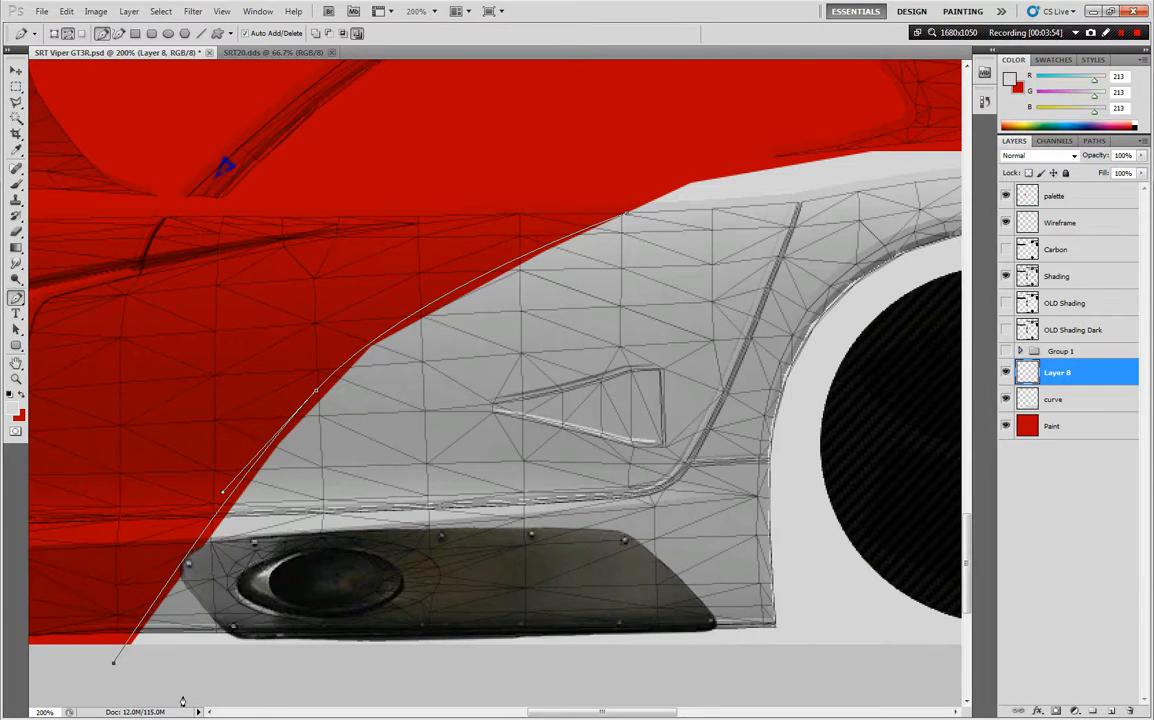
{"action": "left_click", "coordinate": [446, 675]}
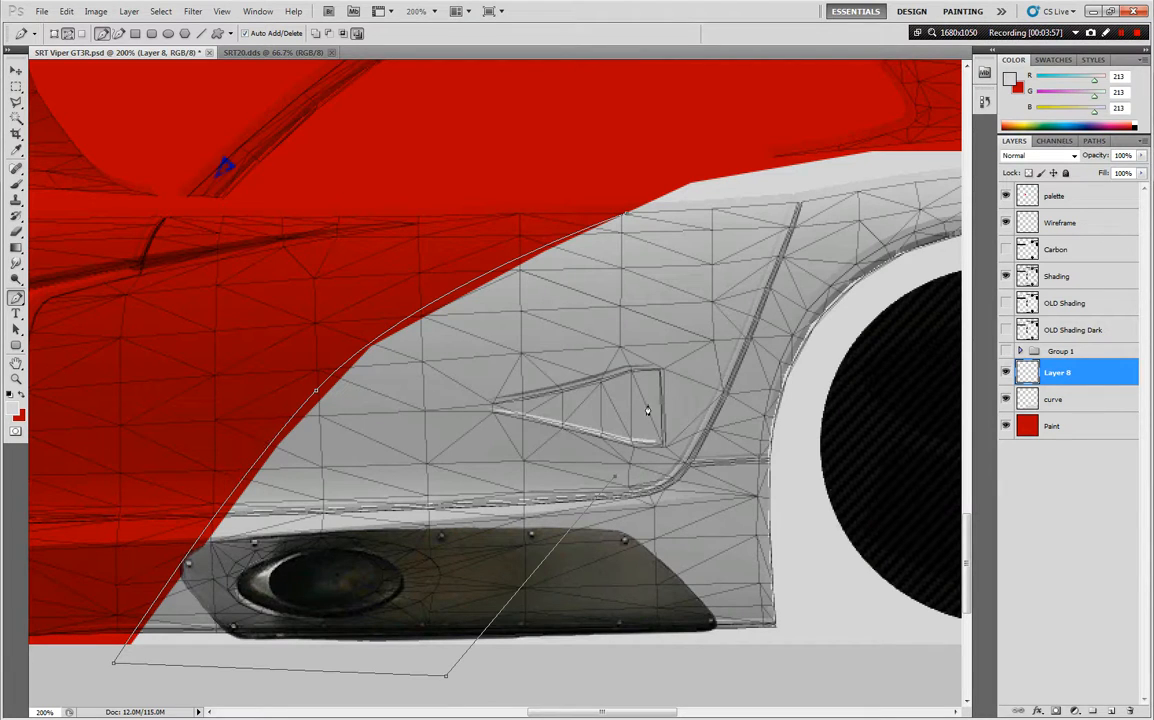
{"action": "left_click", "coordinate": [633, 217]}
Fill the closed path on the new layer with the foreground color at 100% opacity, and delete the work path.
{"action": "left_click", "coordinate": [1094, 141]}
{"action": "right_click", "coordinate": [1066, 163]}
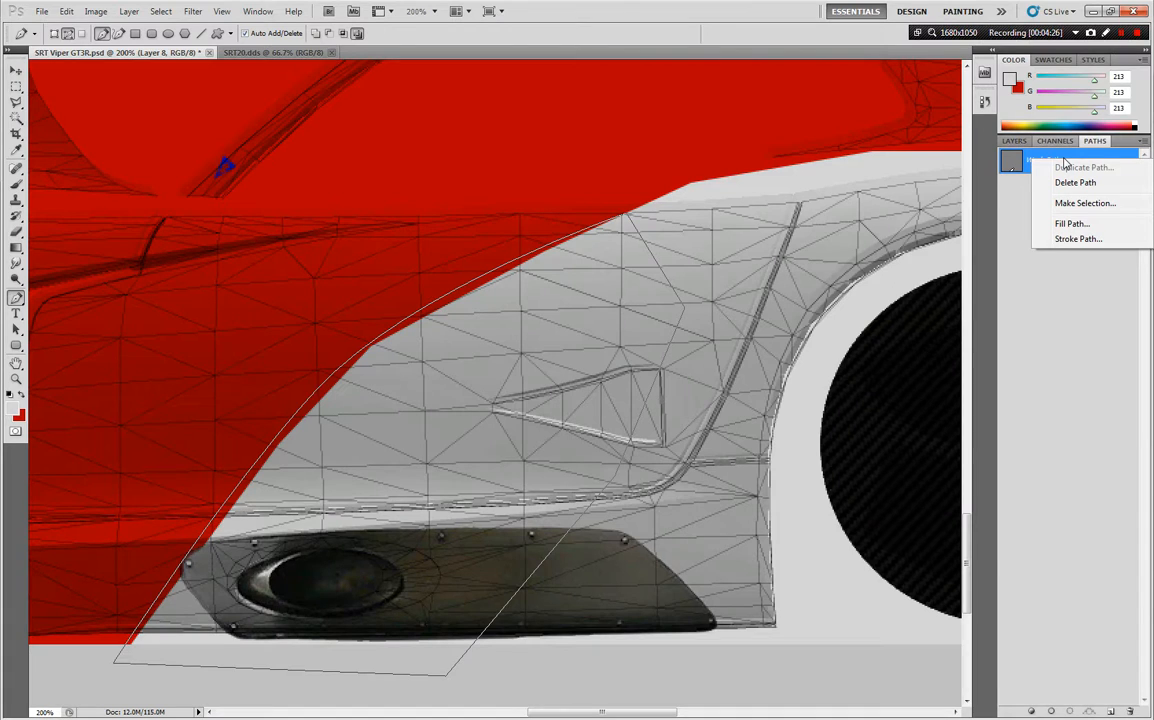
{"action": "left_click", "coordinate": [1071, 223]}
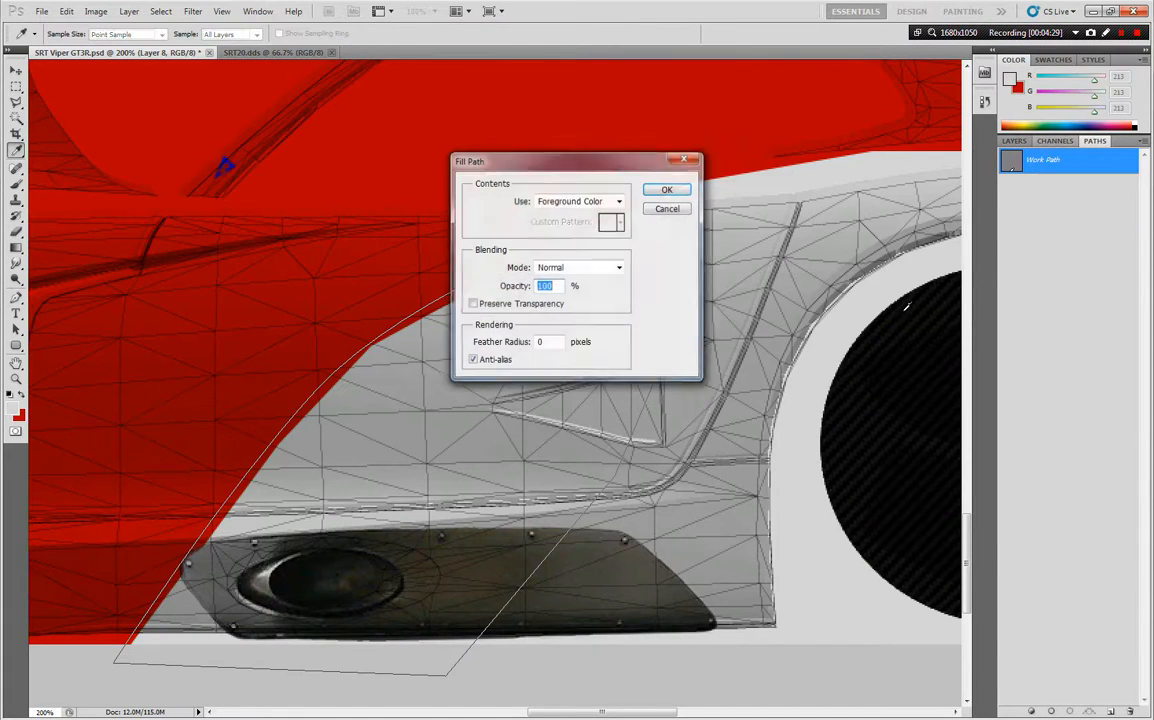
{"action": "left_click", "coordinate": [667, 189]}
{"action": "right_click", "coordinate": [1022, 160]}
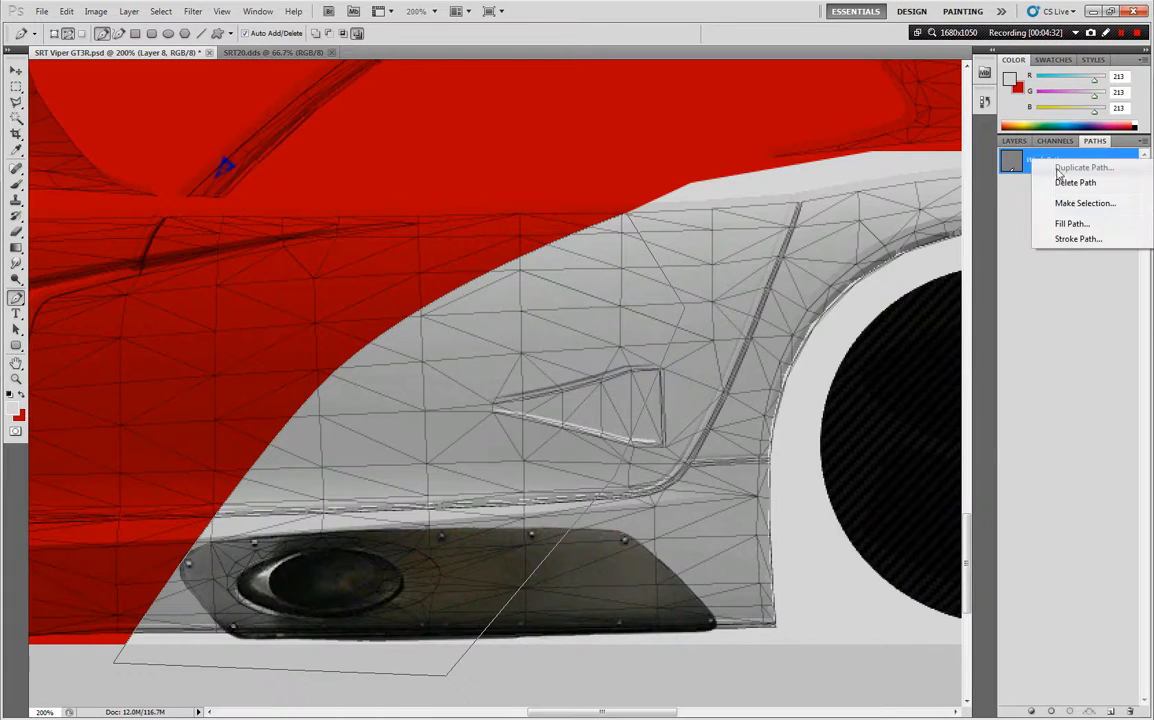
{"action": "left_click", "coordinate": [1064, 186]}
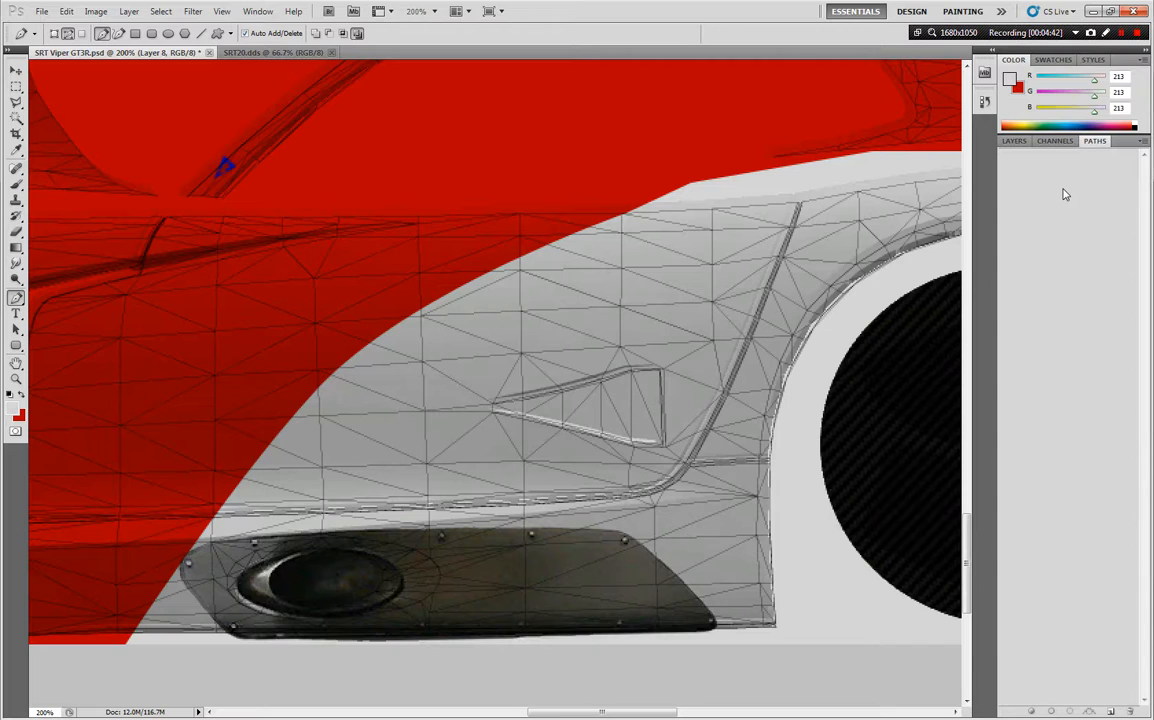
Hide the Wireframe layer, and merge the visible layers only temporarily to copy the livery, undoing the merge.
{"action": "left_click", "coordinate": [1016, 142]}
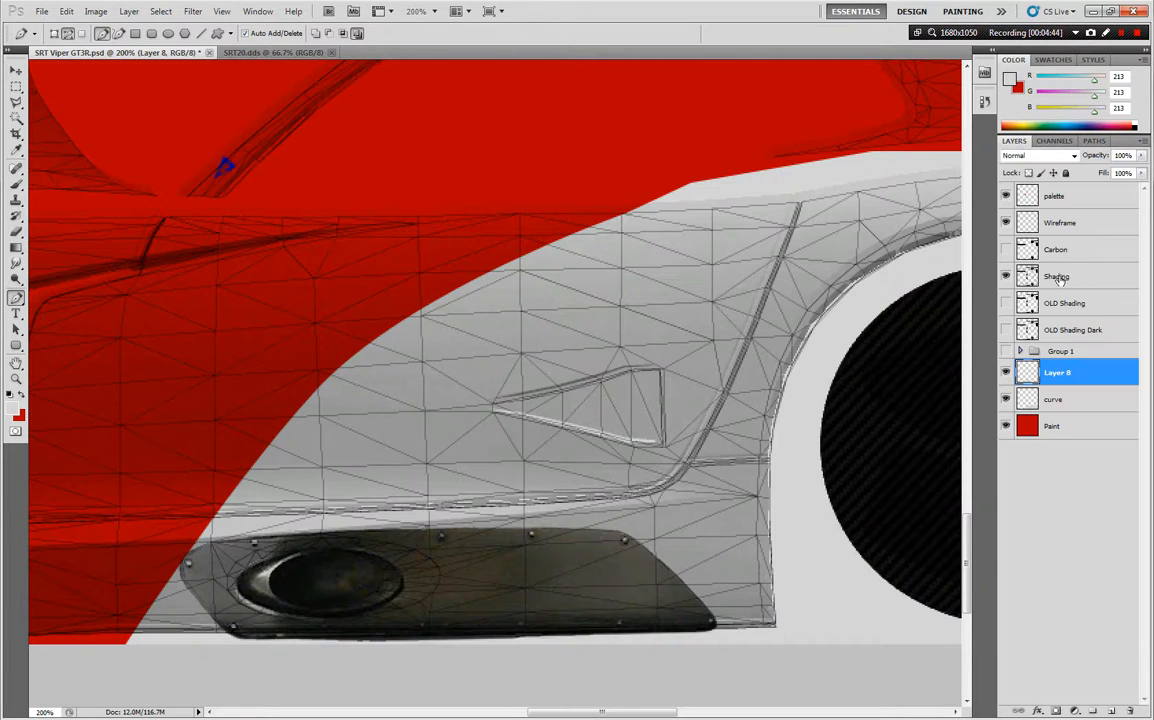
{"action": "left_click", "coordinate": [1007, 223]}
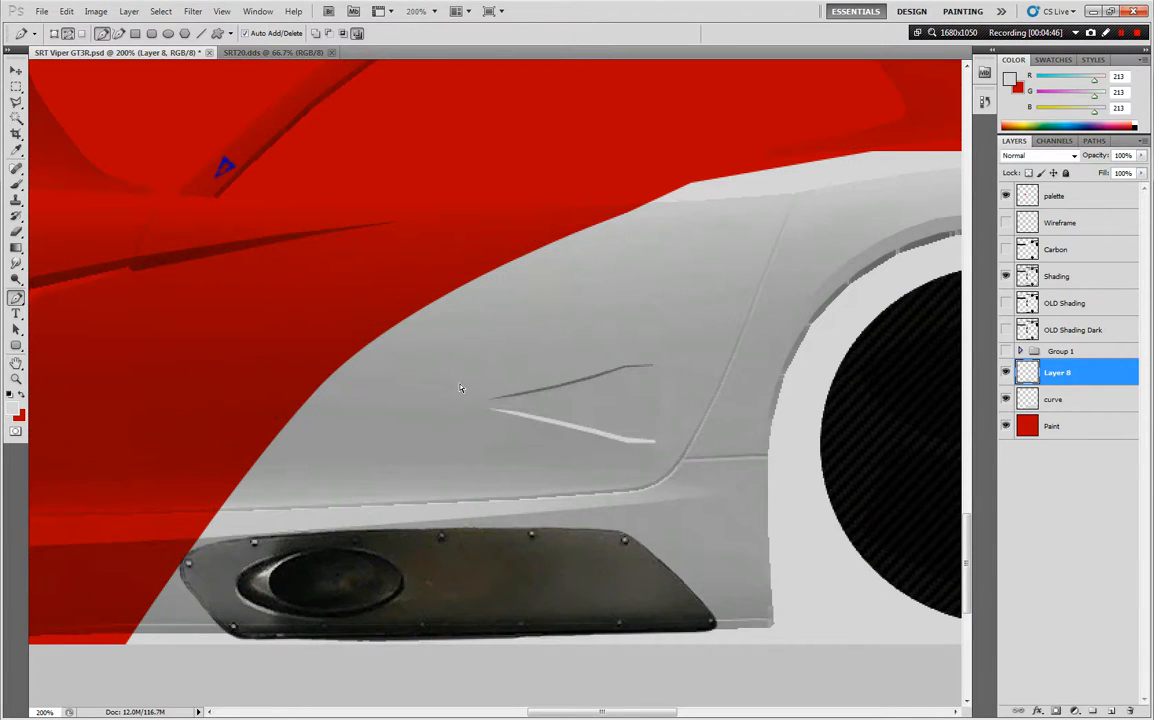
{"action": "key", "text": "ctrl+shift+e"}
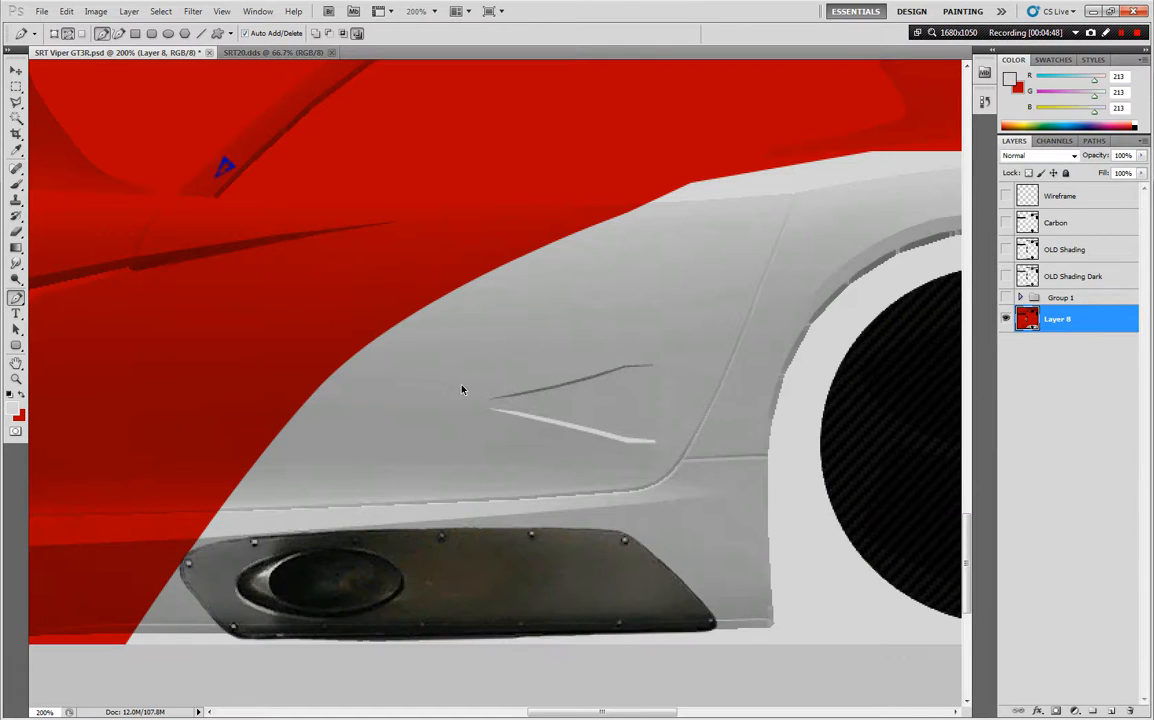
{"action": "key", "text": "ctrl+z"}
Put the merged livery without wireframe into SRT20.dds and save the texture with the default options.
{"action": "left_click", "coordinate": [285, 52]}
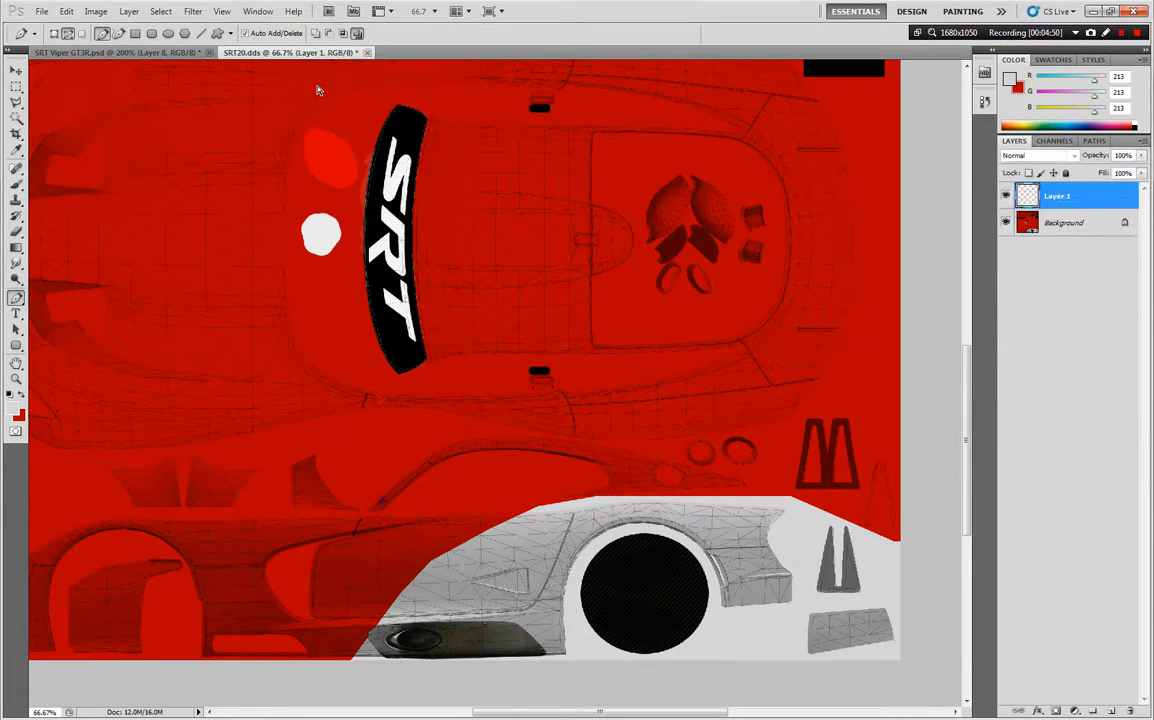
{"action": "key", "text": "ctrl+s"}
{"action": "key", "text": "Return"}
Switch to Game Stock Car, reload the SRT Viper GT3-R by selecting SaReNi Camaro first, and inspect the smooth curve in the showroom.
{"action": "key", "text": "alt+Tab"}
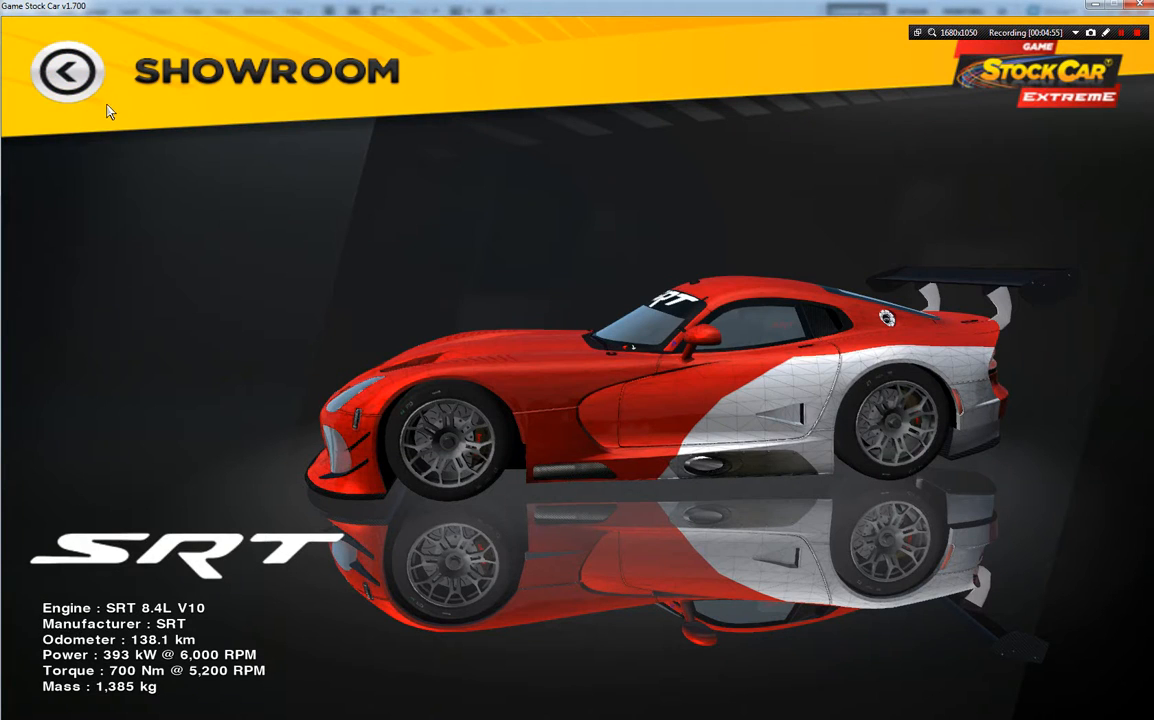
{"action": "left_click", "coordinate": [105, 110]}
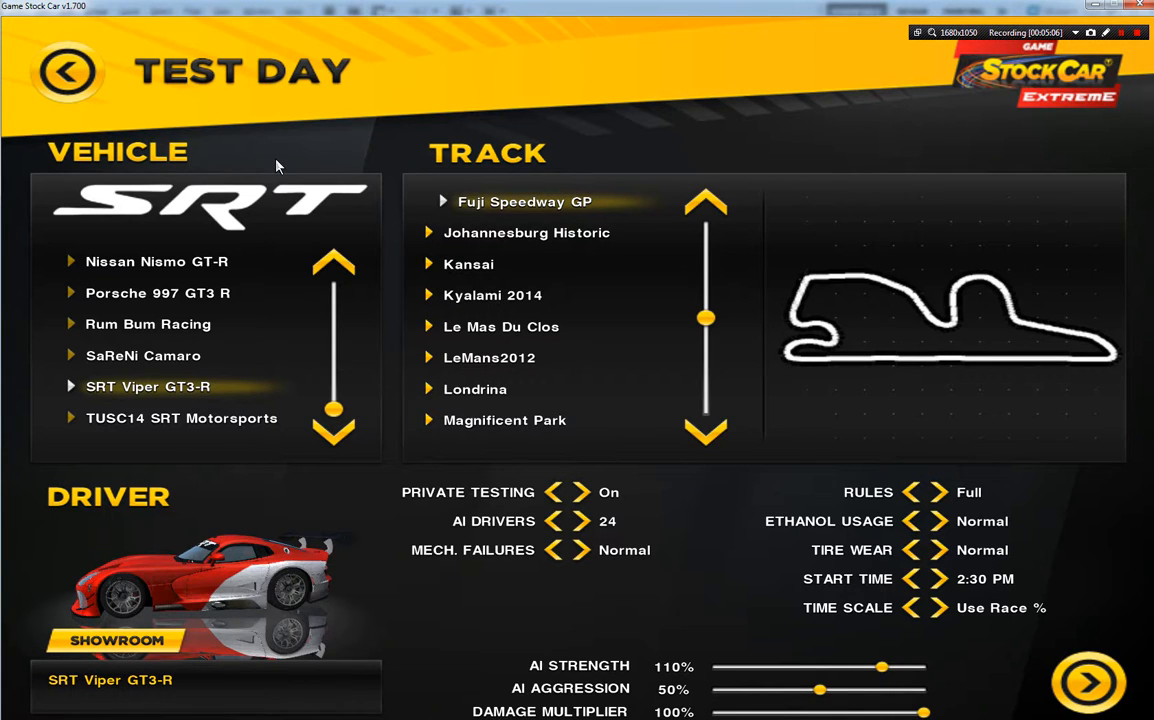
{"action": "left_click", "coordinate": [190, 358]}
{"action": "left_click", "coordinate": [178, 386]}
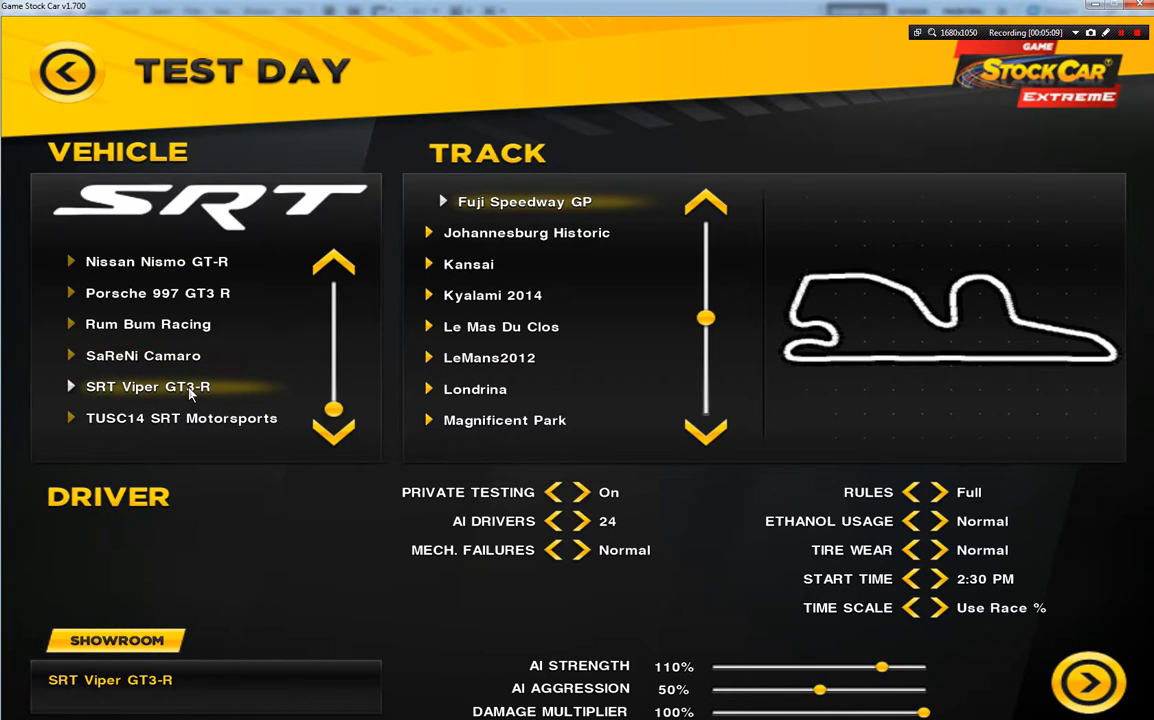
{"action": "left_click", "coordinate": [160, 644]}
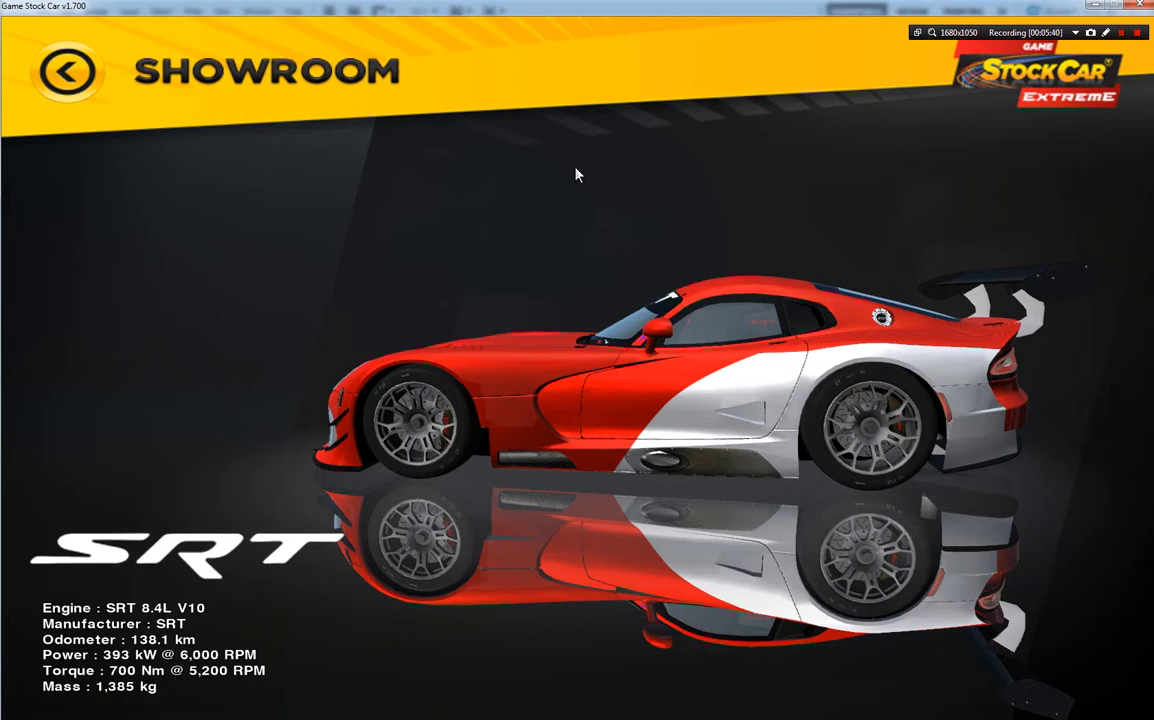
Switch back to Photoshop and bring up SRT Viper GT3R.psd.
{"action": "key", "text": "alt+Tab"}
{"action": "key", "text": "alt+Tab"}
{"action": "key", "text": "alt+Tab"}
{"action": "key", "text": "alt+Tab"}
{"action": "key", "text": "alt+Tab"}
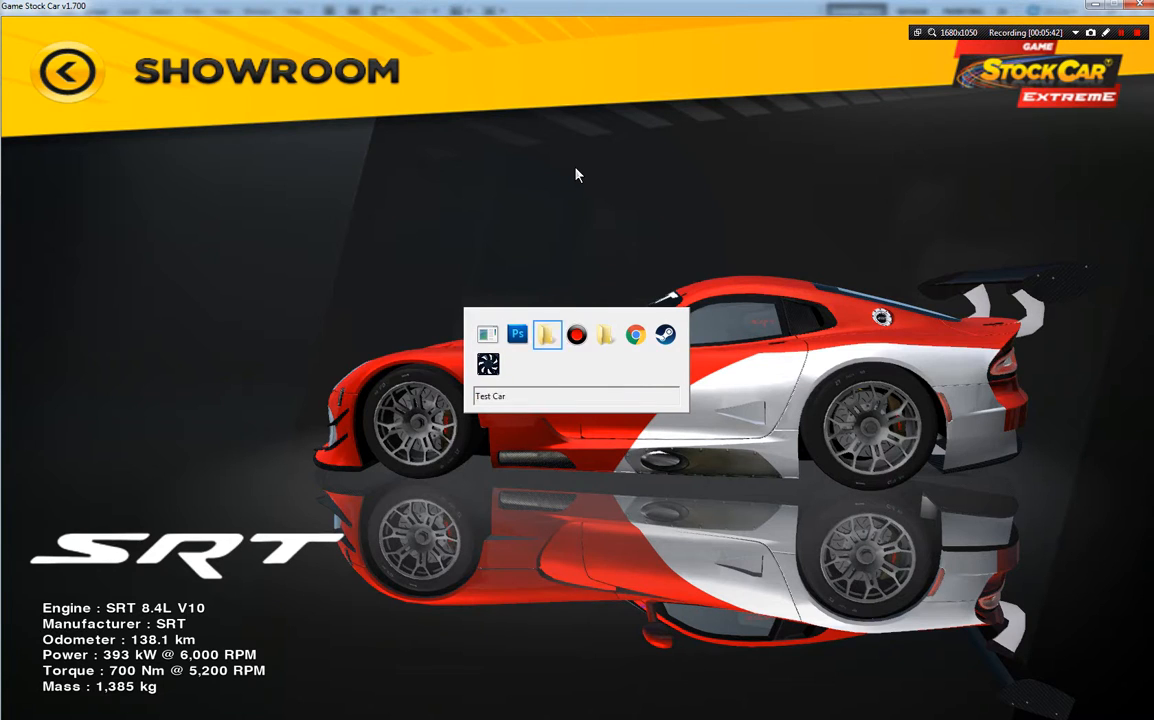
{"action": "key", "text": "alt+Tab"}
{"action": "key", "text": "alt+Tab"}
{"action": "key", "text": "alt+Tab"}
{"action": "key", "text": "alt+Tab"}
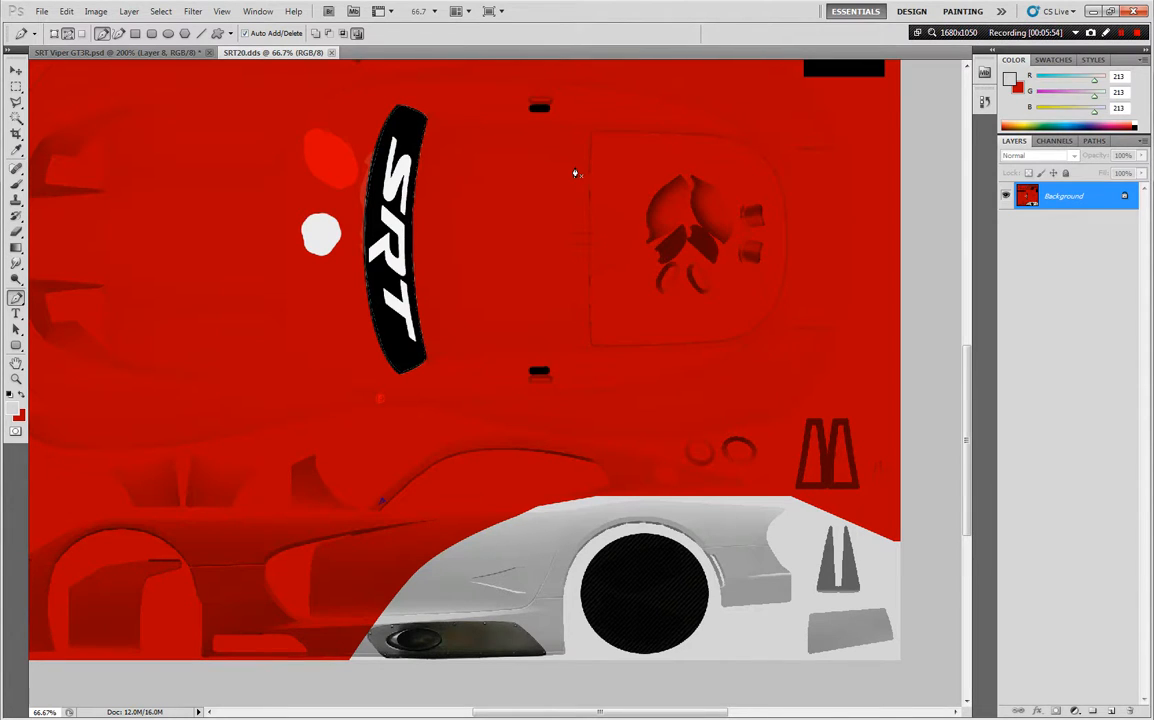
{"action": "left_click", "coordinate": [131, 52]}
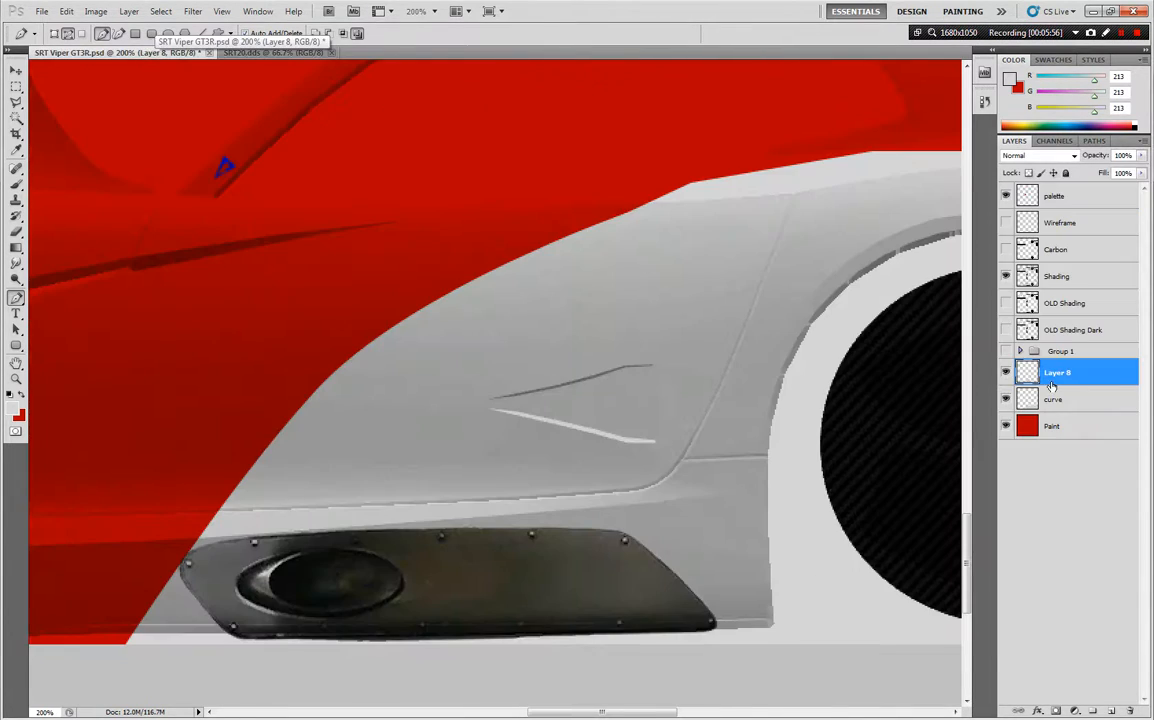
Start a Pen path on the white curve's upper edge, forming a sharp curved spike into the red door and returning into the white.
{"action": "key", "text": "z"}
{"action": "left_click", "coordinate": [487, 237]}
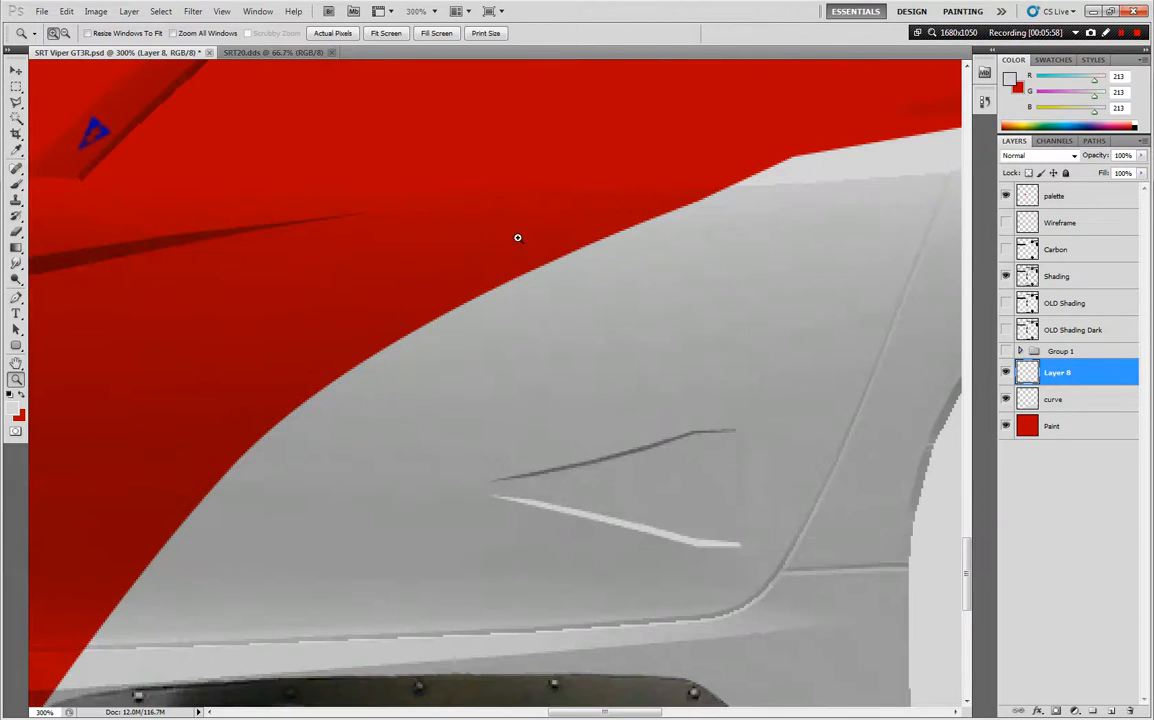
{"action": "key", "text": "p"}
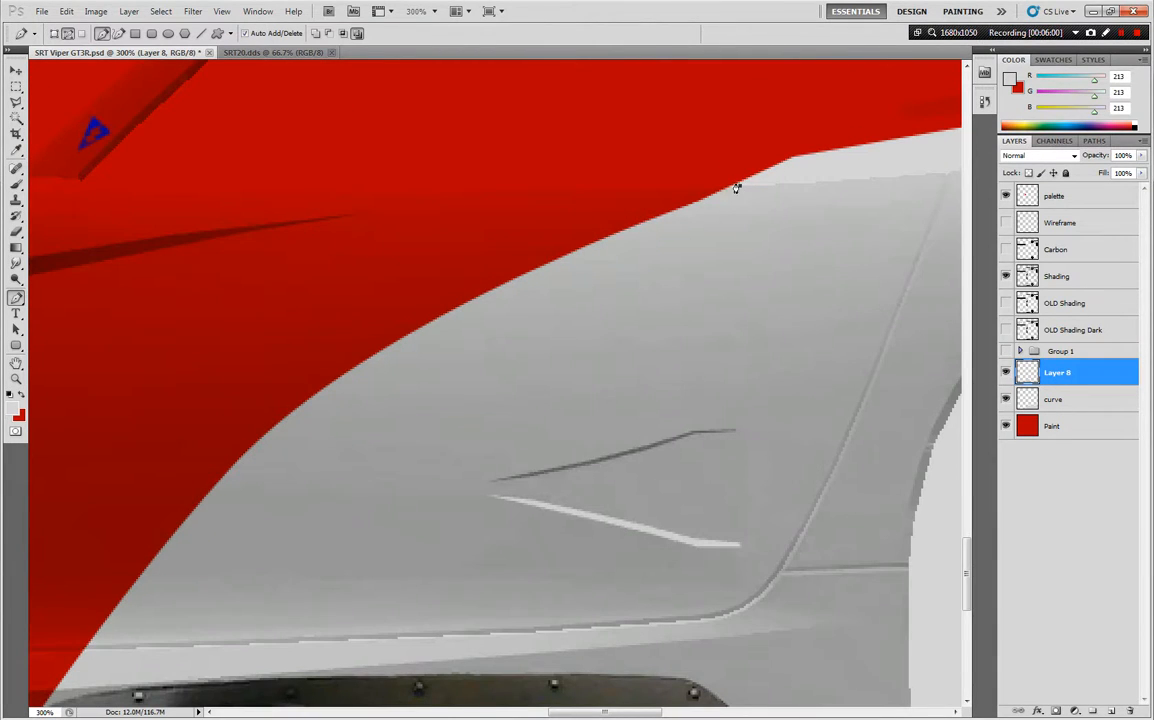
{"action": "left_click", "coordinate": [736, 188]}
{"action": "left_click_drag", "start_coordinate": [127, 342], "coordinate": [133, 435]}
{"action": "left_click", "coordinate": [321, 343]}
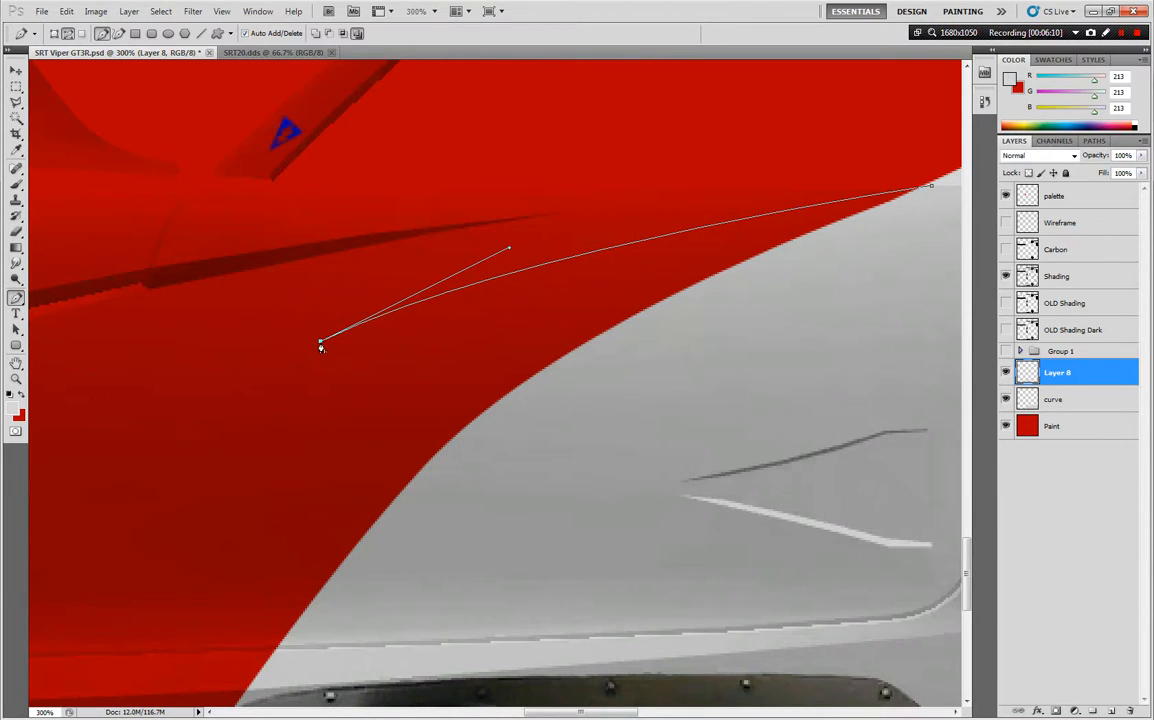
{"action": "left_click_drag", "start_coordinate": [764, 291], "coordinate": [820, 307]}
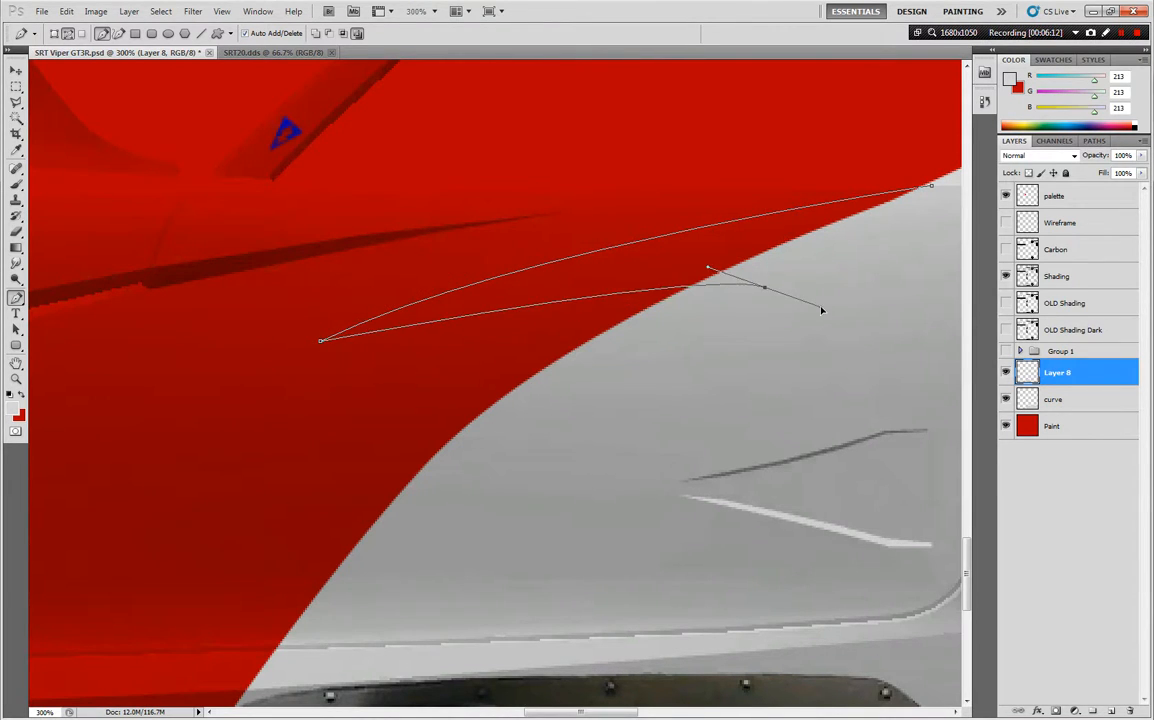
{"action": "left_click", "coordinate": [765, 291]}
Continue the path with a second, longer curved spike reaching further forward into the red and ending back at the white edge.
{"action": "left_click", "coordinate": [683, 292], "text": "alt"}
{"action": "left_click_drag", "start_coordinate": [58, 554], "coordinate": [291, 630]}
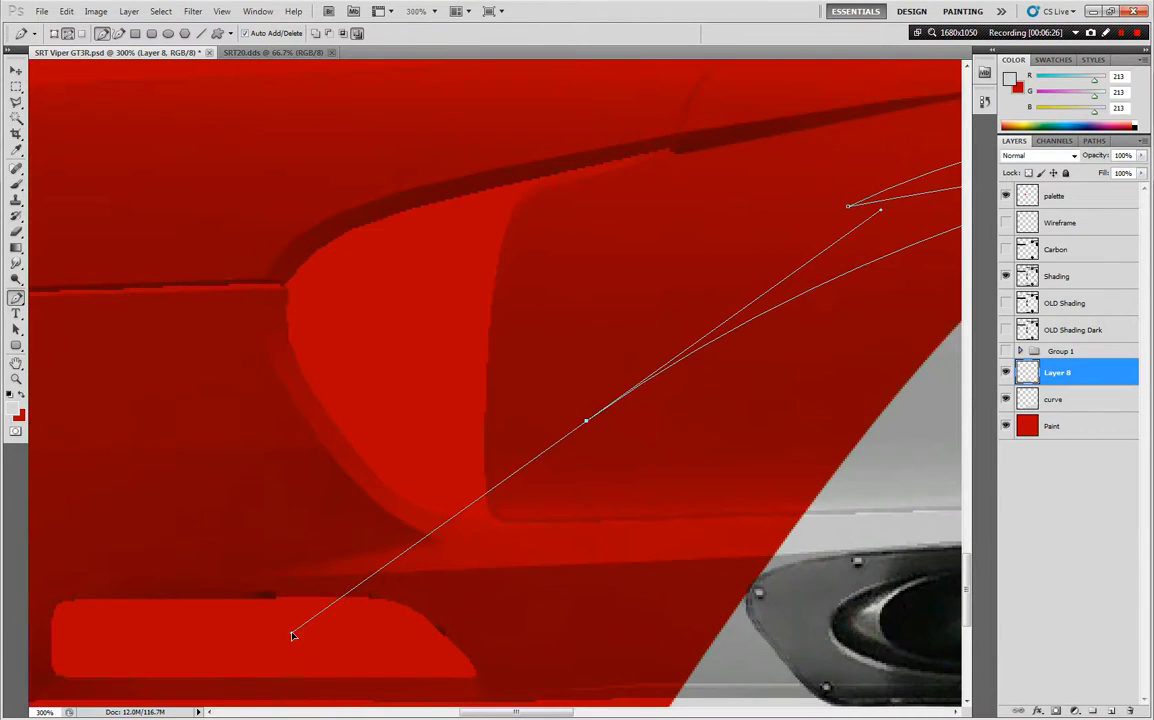
{"action": "left_click", "coordinate": [587, 419], "text": "alt"}
{"action": "left_click_drag", "start_coordinate": [952, 338], "coordinate": [633, 324]}
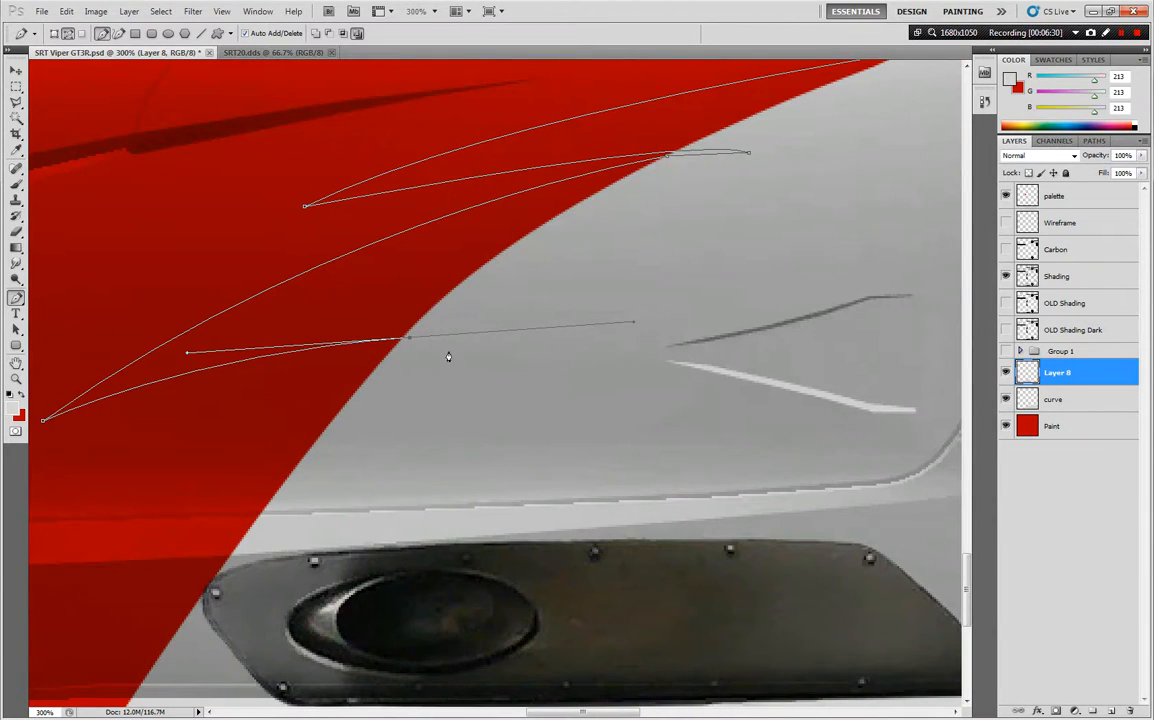
{"action": "left_click", "coordinate": [412, 338], "text": "alt"}
Fill the two-spike path with the foreground color using the default fill options, and delete the path.
{"action": "left_click", "coordinate": [1094, 141]}
{"action": "right_click", "coordinate": [1080, 162]}
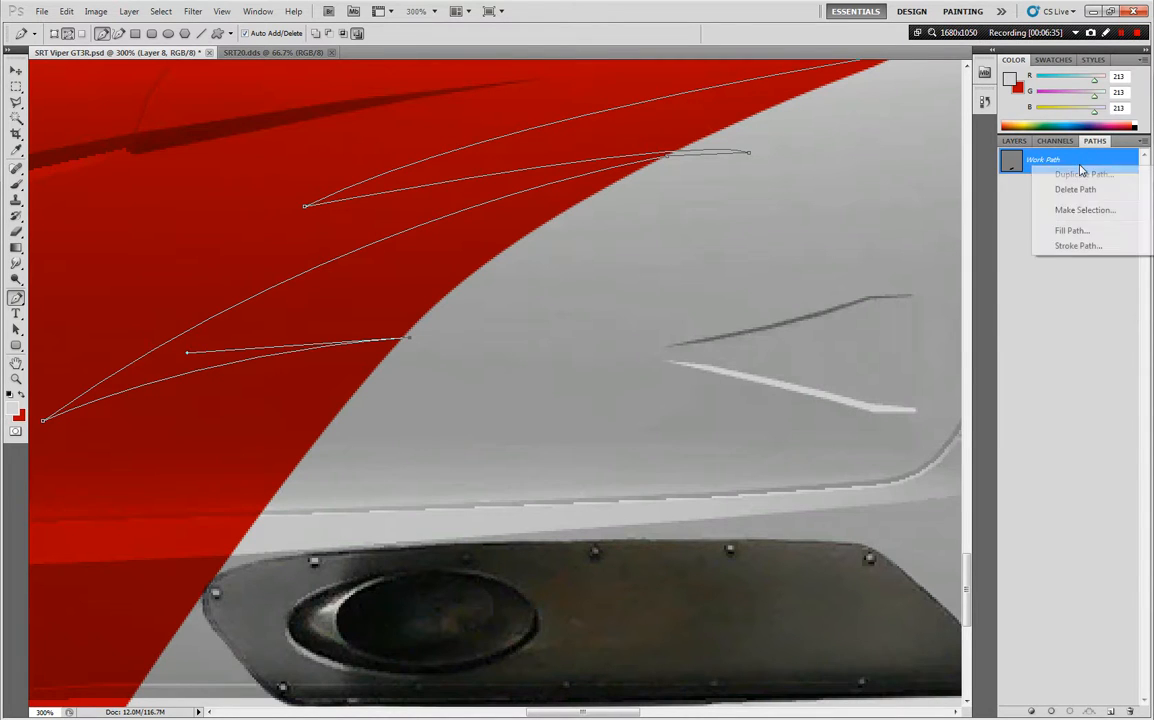
{"action": "left_click", "coordinate": [1072, 230]}
{"action": "key", "text": "Return"}
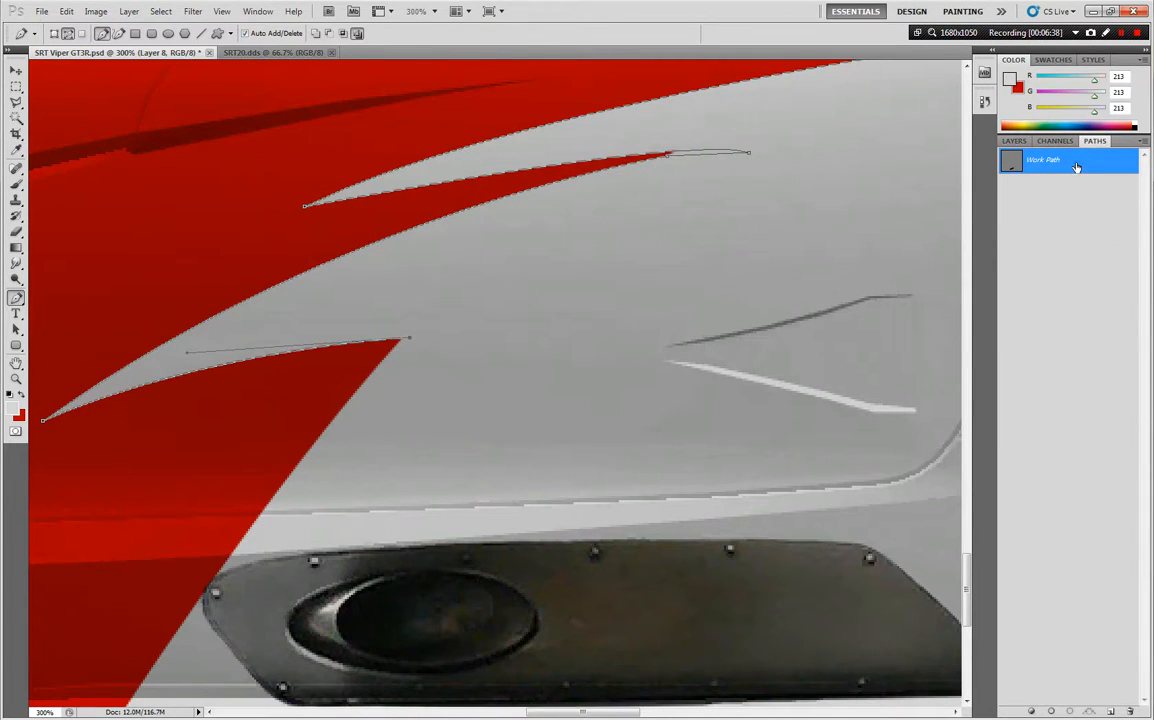
{"action": "right_click", "coordinate": [1022, 162]}
{"action": "left_click", "coordinate": [1056, 190]}
Review the filled spikes on the car's side and undo the deletion of the work path.
{"action": "scroll", "coordinate": [850, 198], "scroll_direction": "up", "scroll_amount": 2}
{"action": "scroll", "coordinate": [850, 198], "scroll_direction": "up", "scroll_amount": 3}
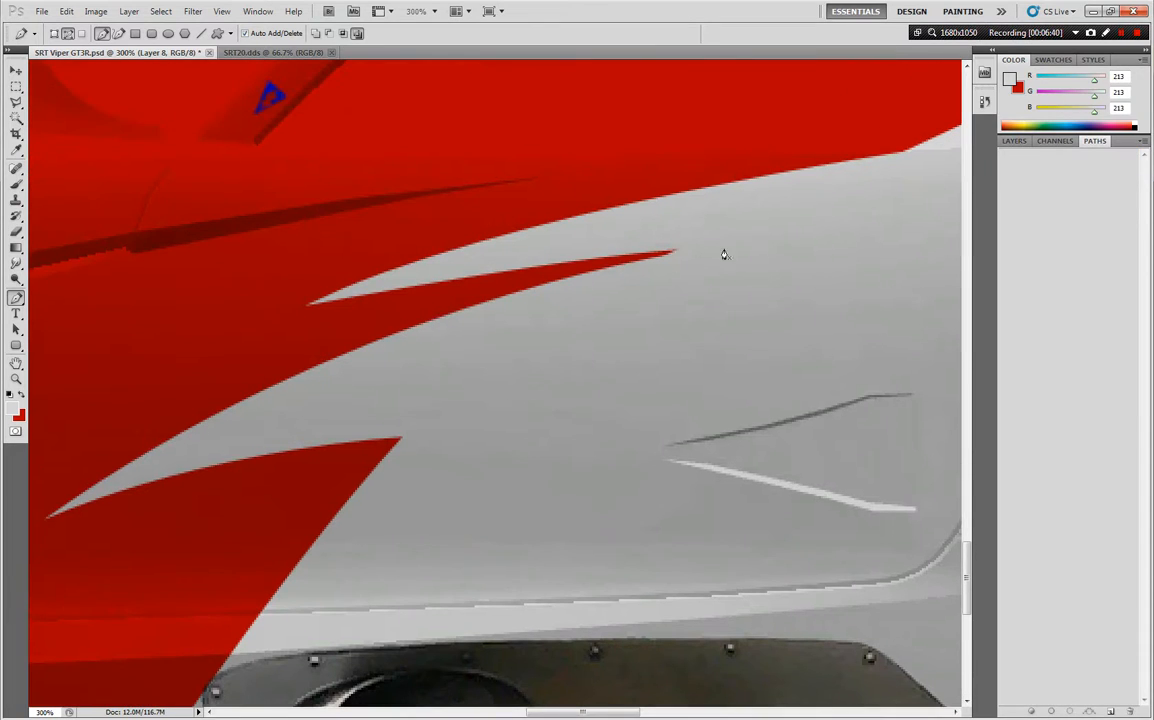
{"action": "key", "text": "z"}
{"action": "left_click", "coordinate": [672, 288], "text": "alt"}
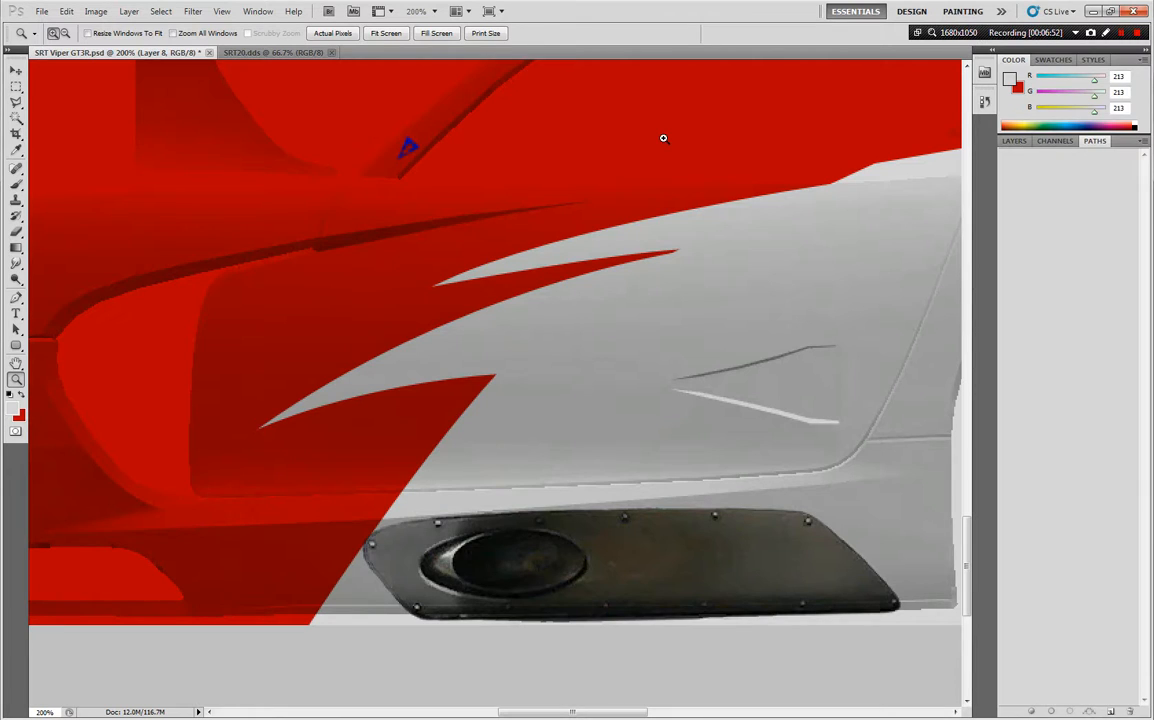
{"action": "key", "text": "ctrl+alt+z"}
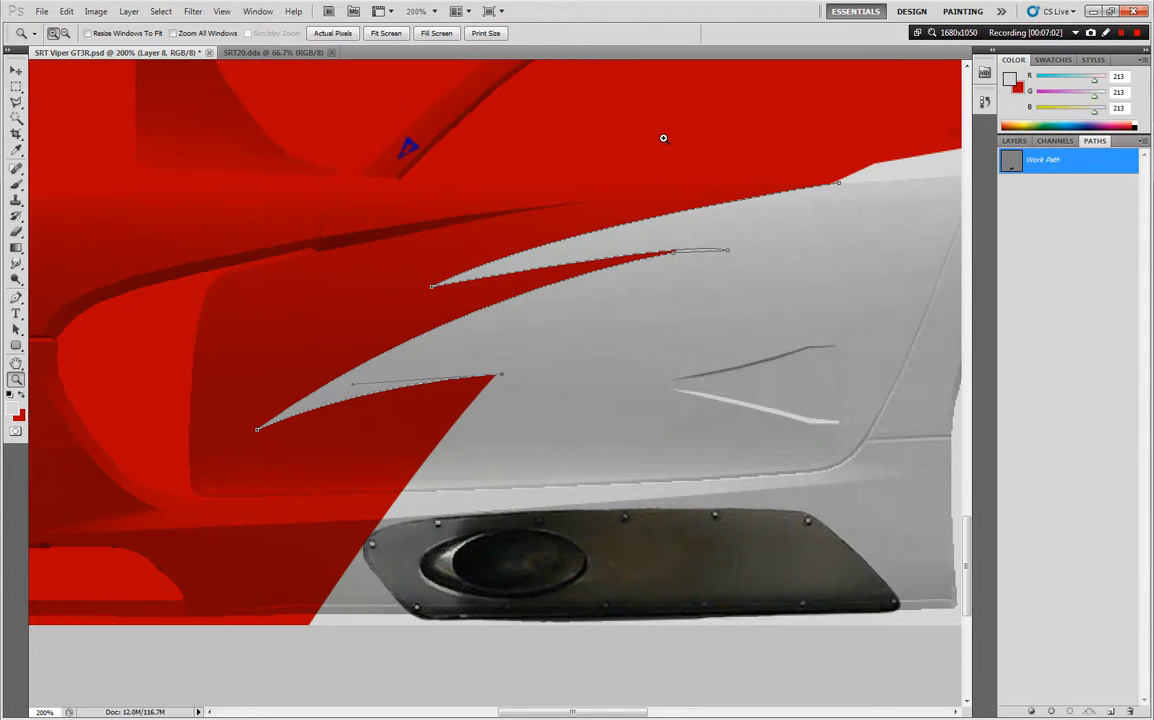
Try to extend the path with a third curved spike below the second one, toward the side skirt.
{"action": "key", "text": "p"}
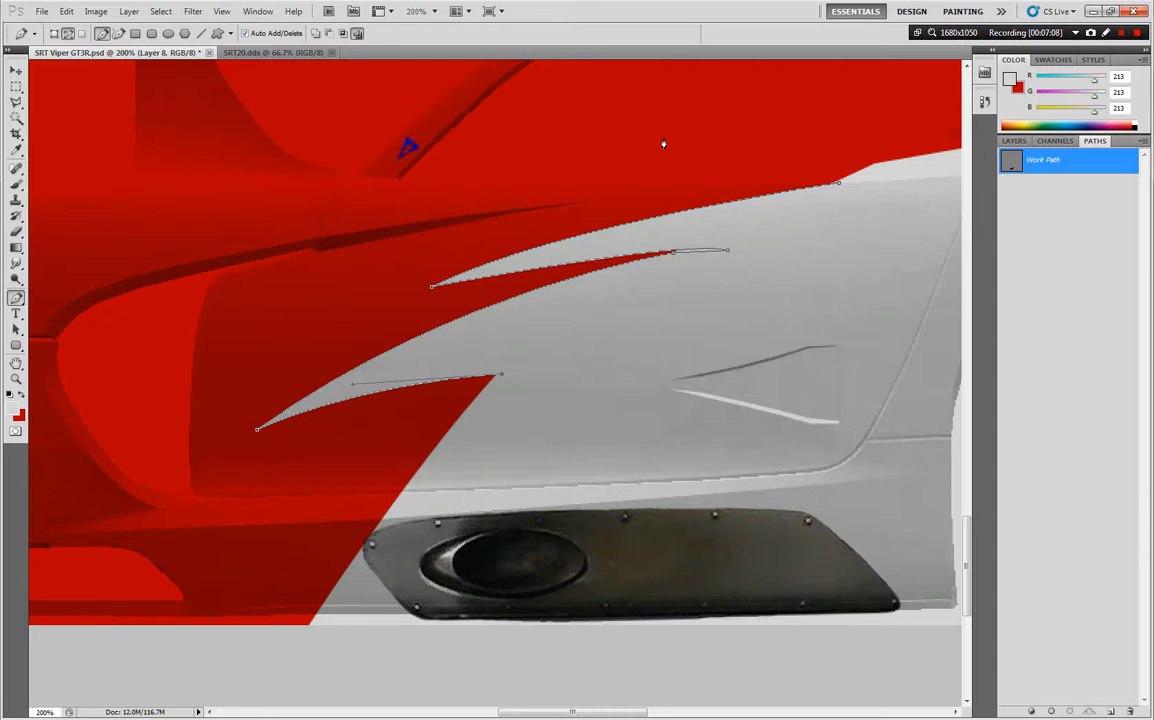
{"action": "scroll", "coordinate": [663, 144], "scroll_direction": "up", "scroll_amount": 3}
{"action": "left_click", "coordinate": [713, 106]}
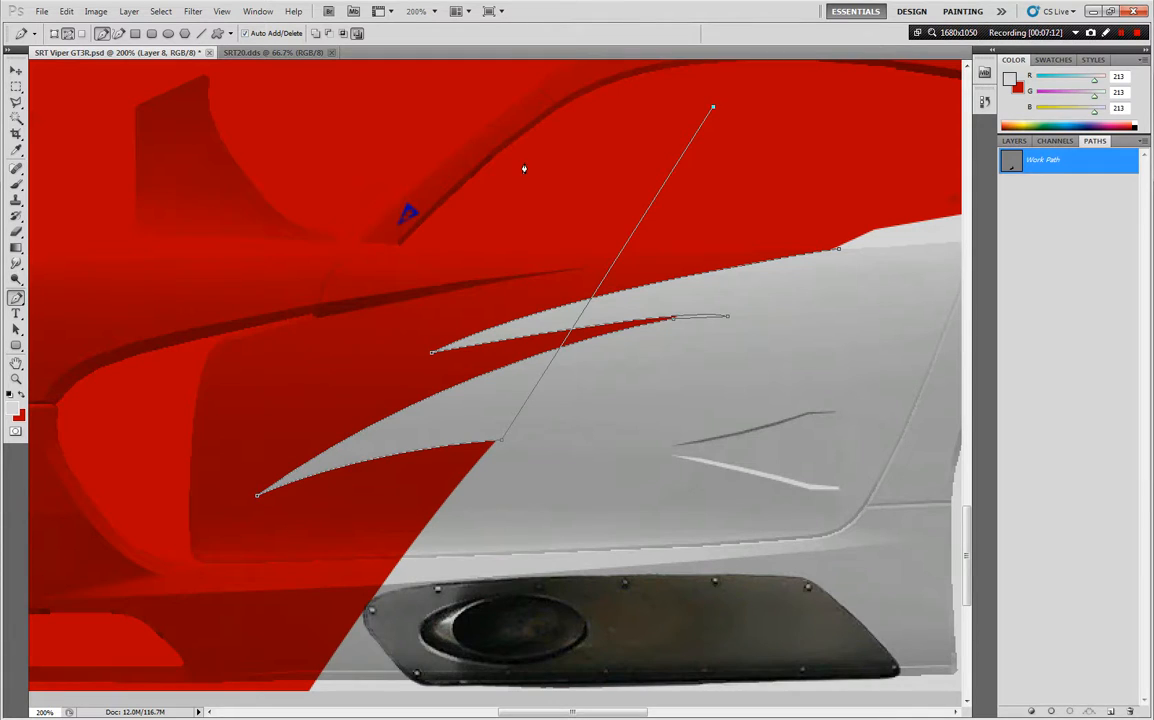
{"action": "key", "text": "ctrl+z"}
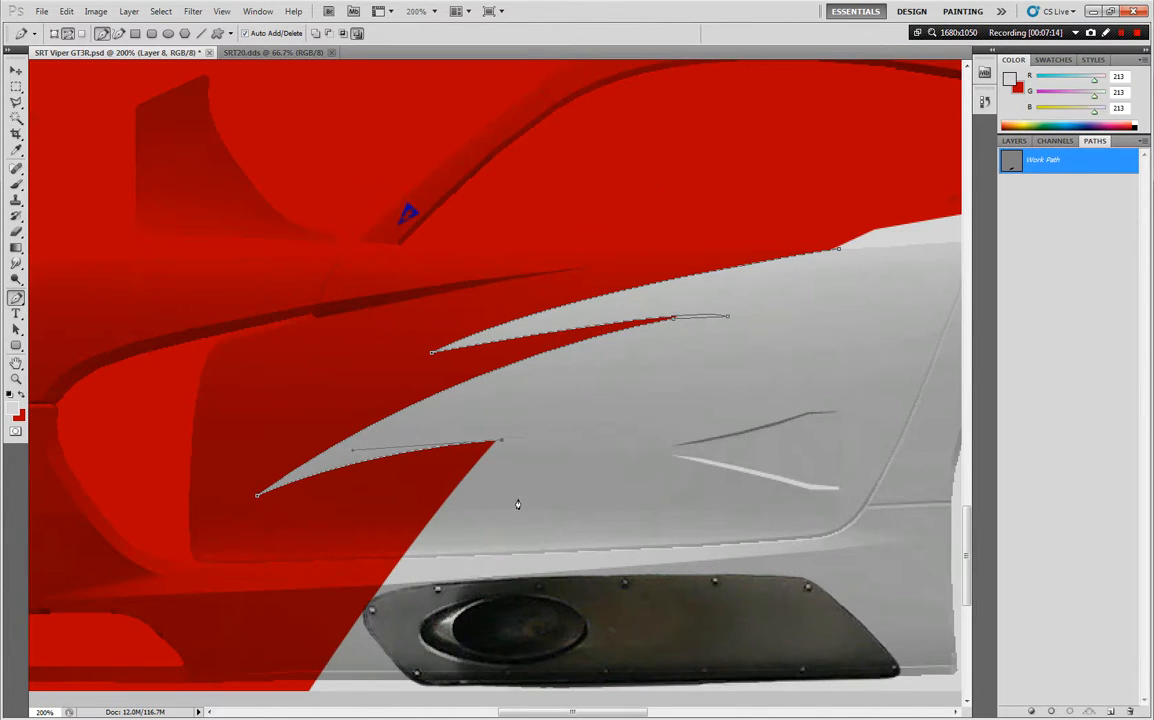
{"action": "left_click_drag", "start_coordinate": [232, 569], "coordinate": [178, 627]}
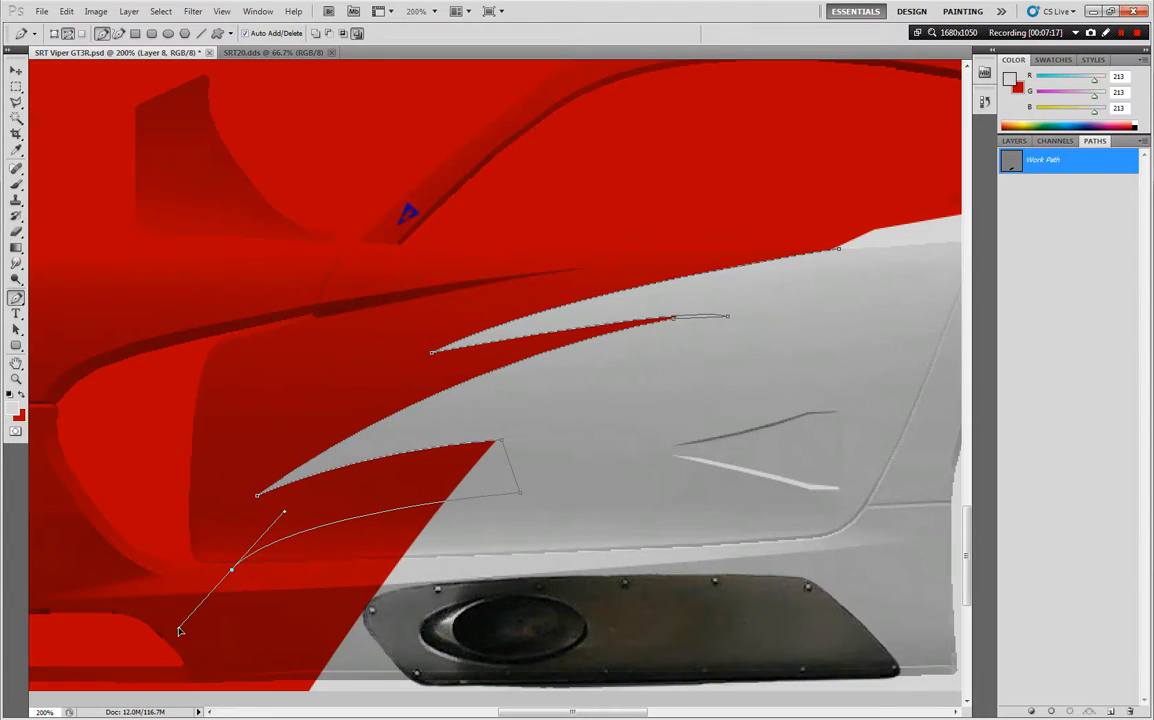
{"action": "left_click", "coordinate": [491, 541]}
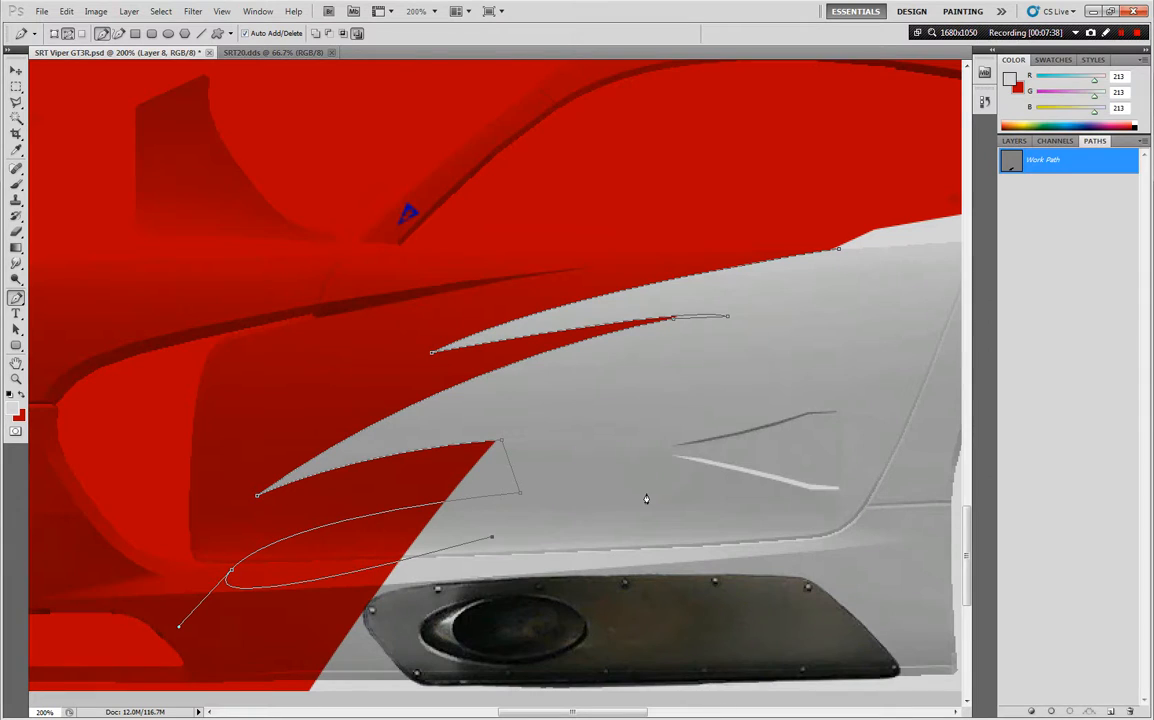
Undo the third spike's points and the fill of the two-spike path.
{"action": "key", "text": "ctrl+alt+z"}
{"action": "key", "text": "ctrl+alt+z"}
{"action": "key", "text": "ctrl+alt+z"}
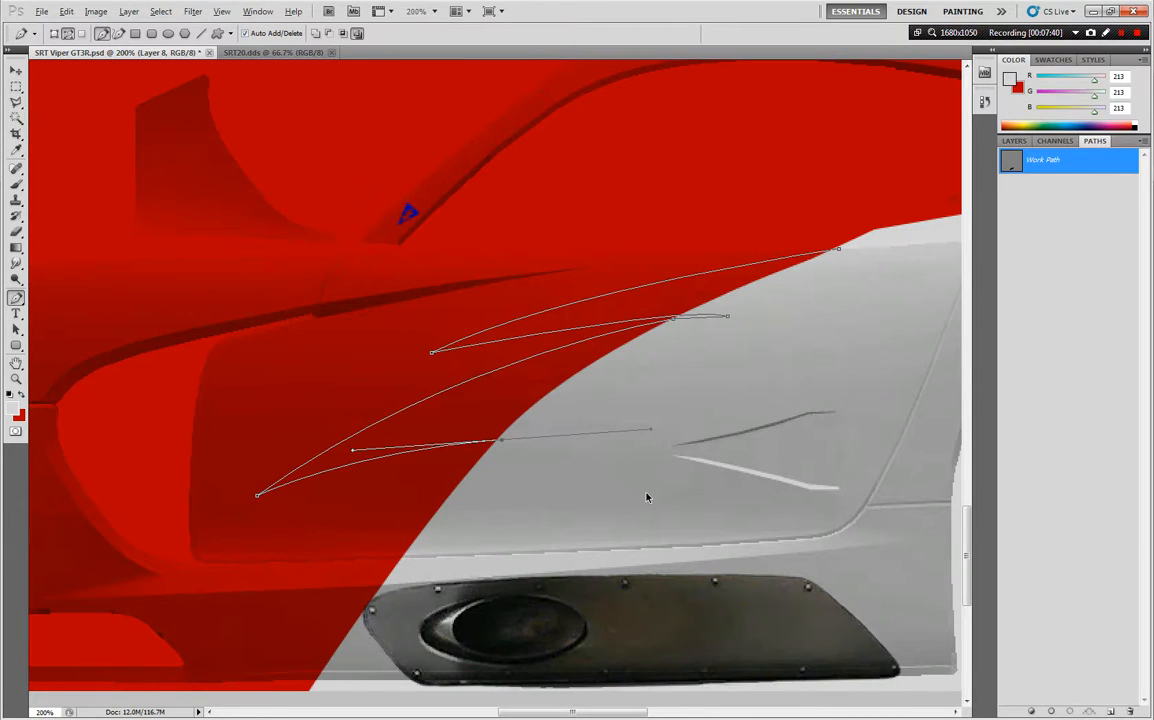
Fill the restored two-spike path with the foreground color again, and delete the work path.
{"action": "key", "text": "alt"}
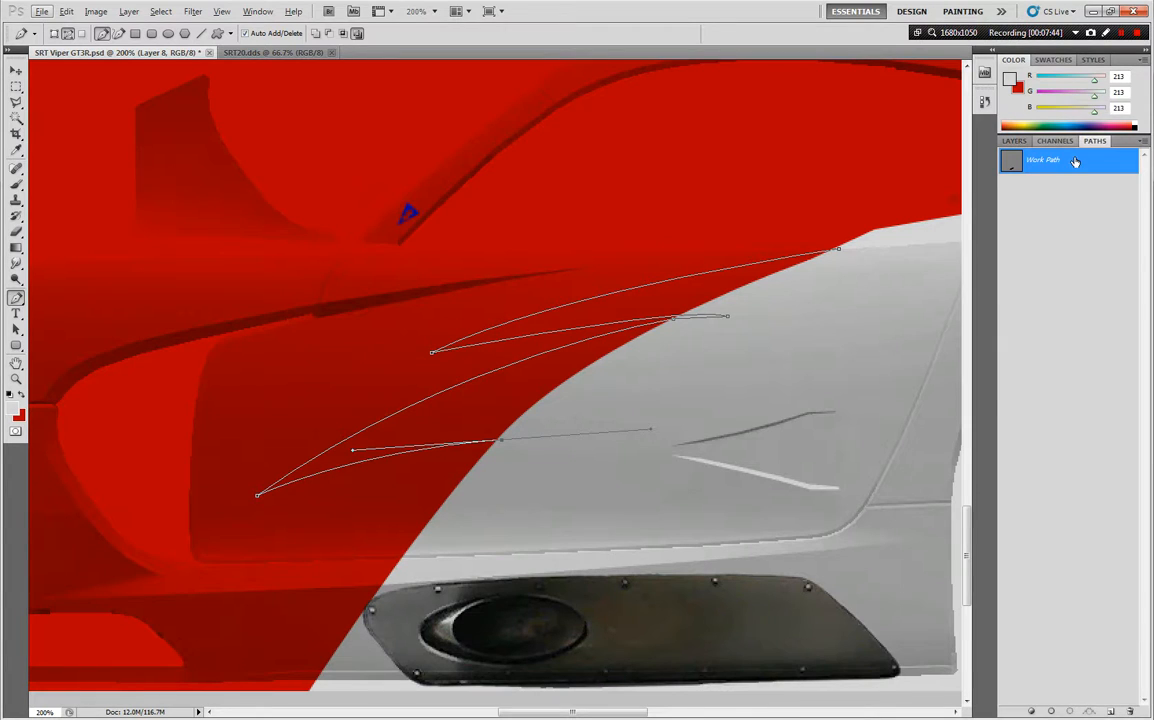
{"action": "right_click", "coordinate": [1033, 160]}
{"action": "left_click", "coordinate": [1072, 223]}
{"action": "key", "text": "Return"}
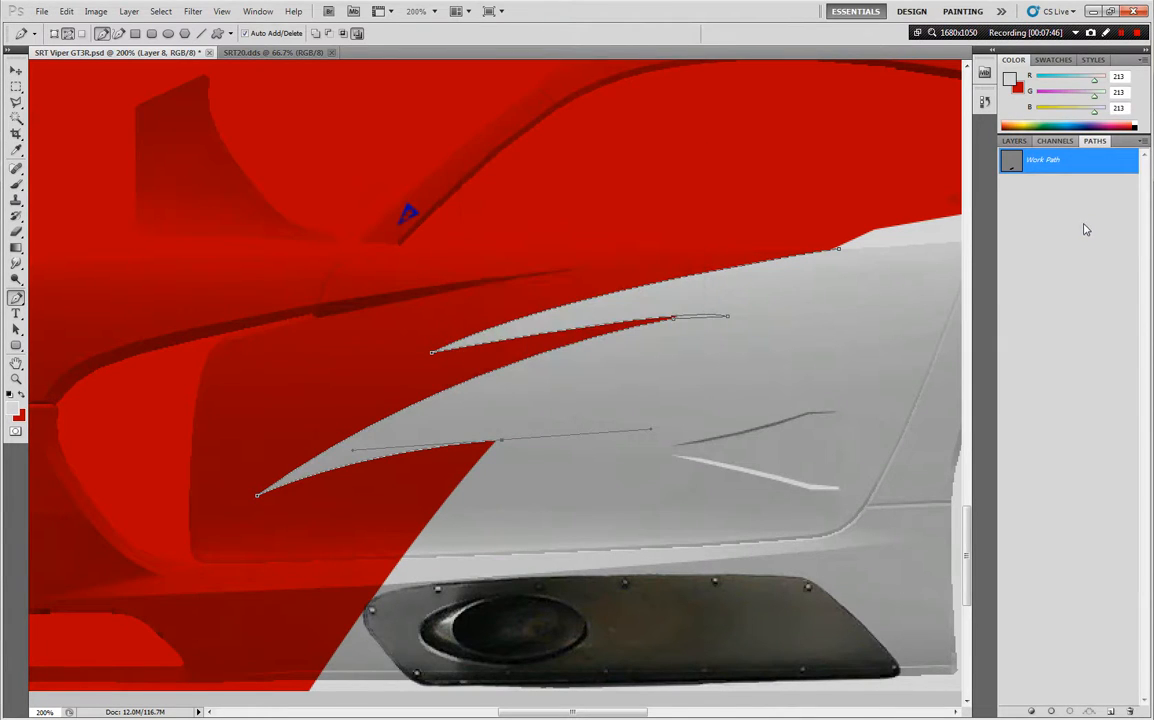
{"action": "right_click", "coordinate": [1075, 165]}
{"action": "left_click", "coordinate": [1075, 189]}
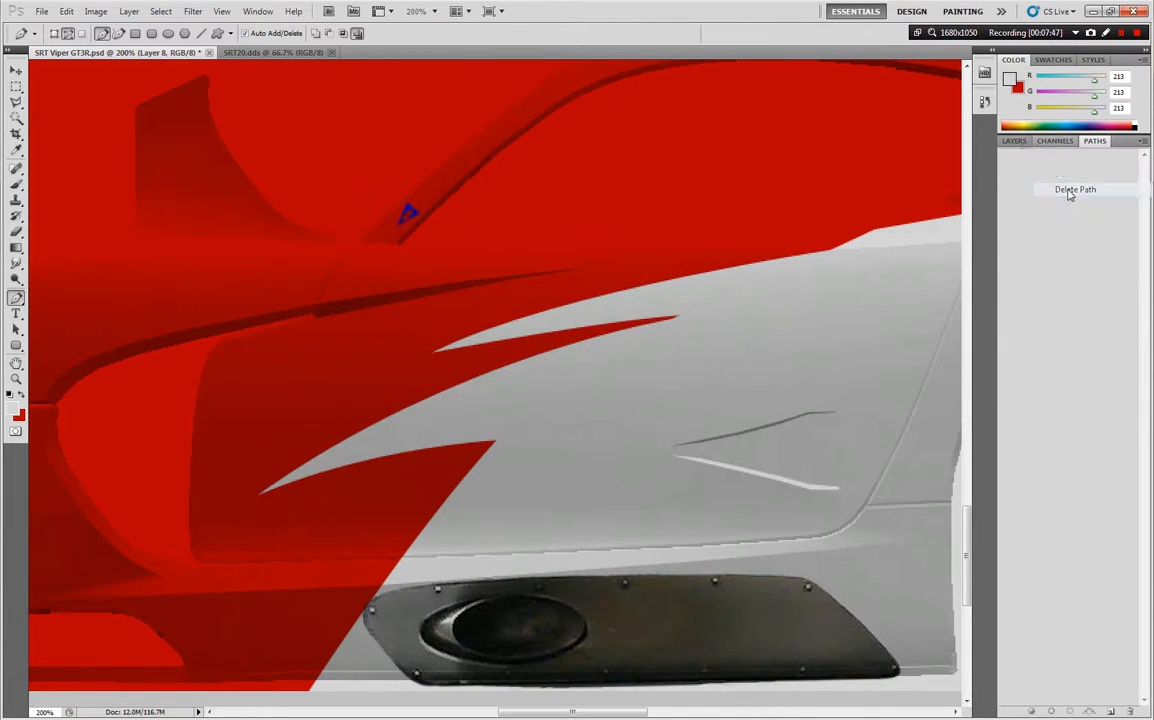
Merge the visible livery layers to copy the whole flattened image, and undo the merge to restore the separate layers.
{"action": "left_click", "coordinate": [1015, 141]}
{"action": "key", "text": "ctrl+shift+e"}
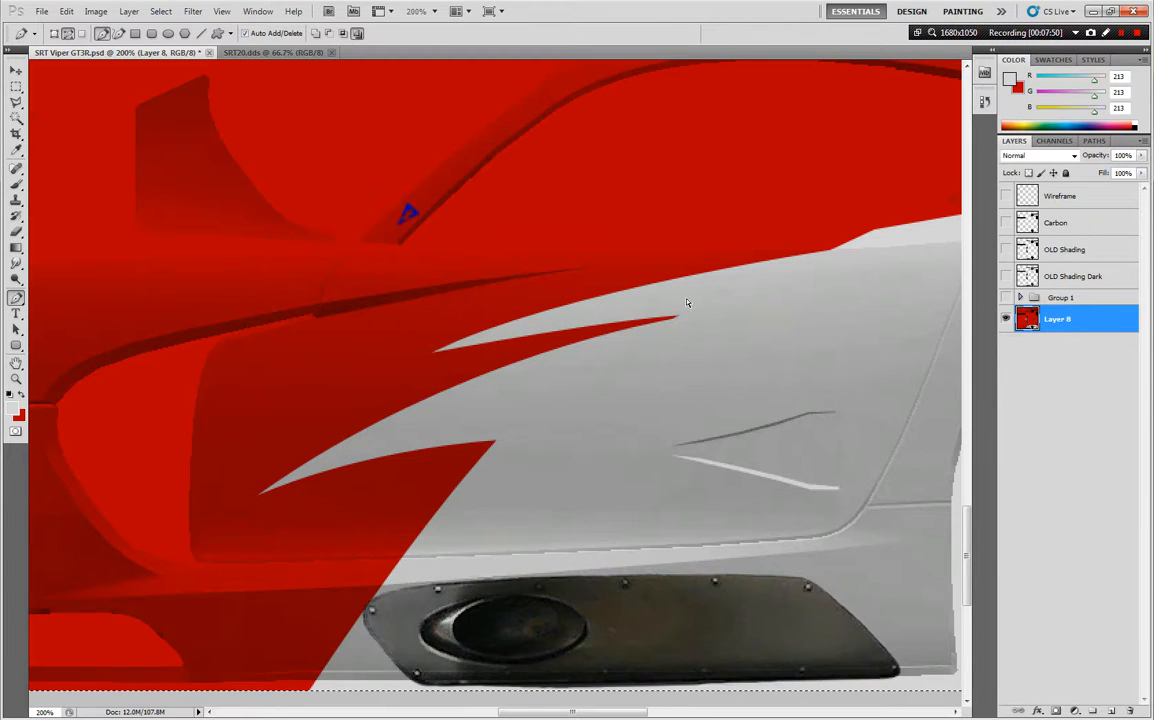
{"action": "key", "text": "ctrl+z"}
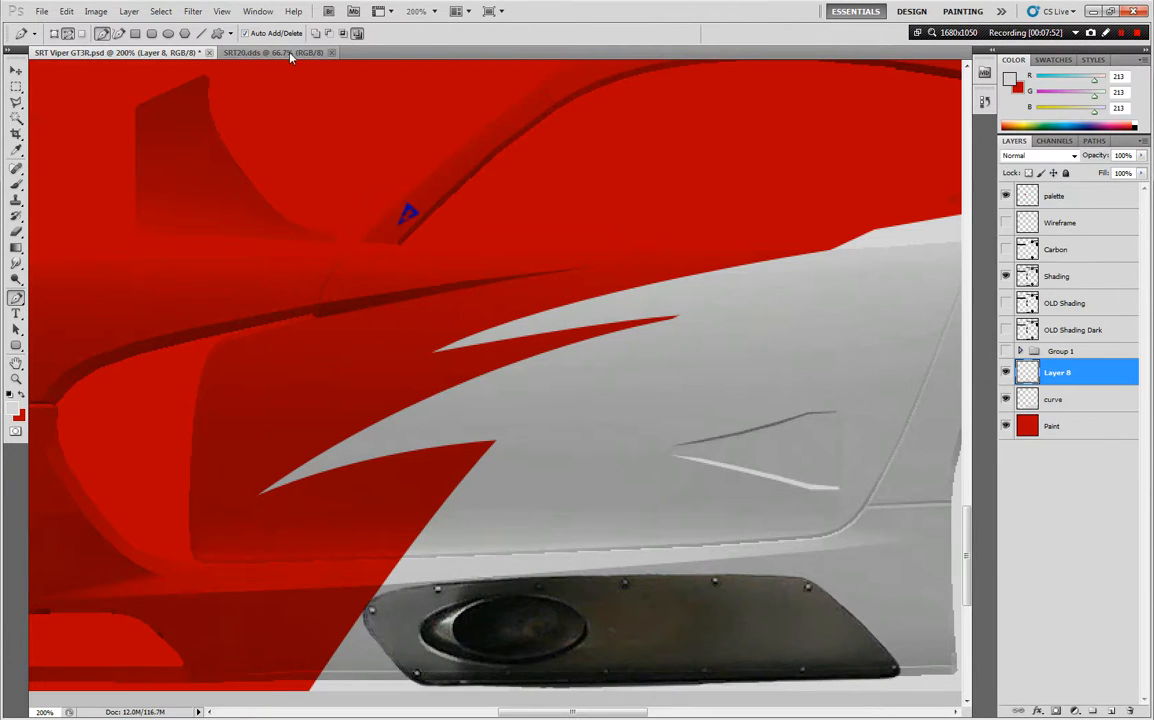
Paste the copied livery into SRT20.dds, merge it into the background, and save the texture as DXT5 with generated MIP maps.
{"action": "left_click", "coordinate": [285, 52]}
{"action": "key", "text": "ctrl+v"}
{"action": "key", "text": "ctrl+e"}
{"action": "key", "text": "ctrl+s"}
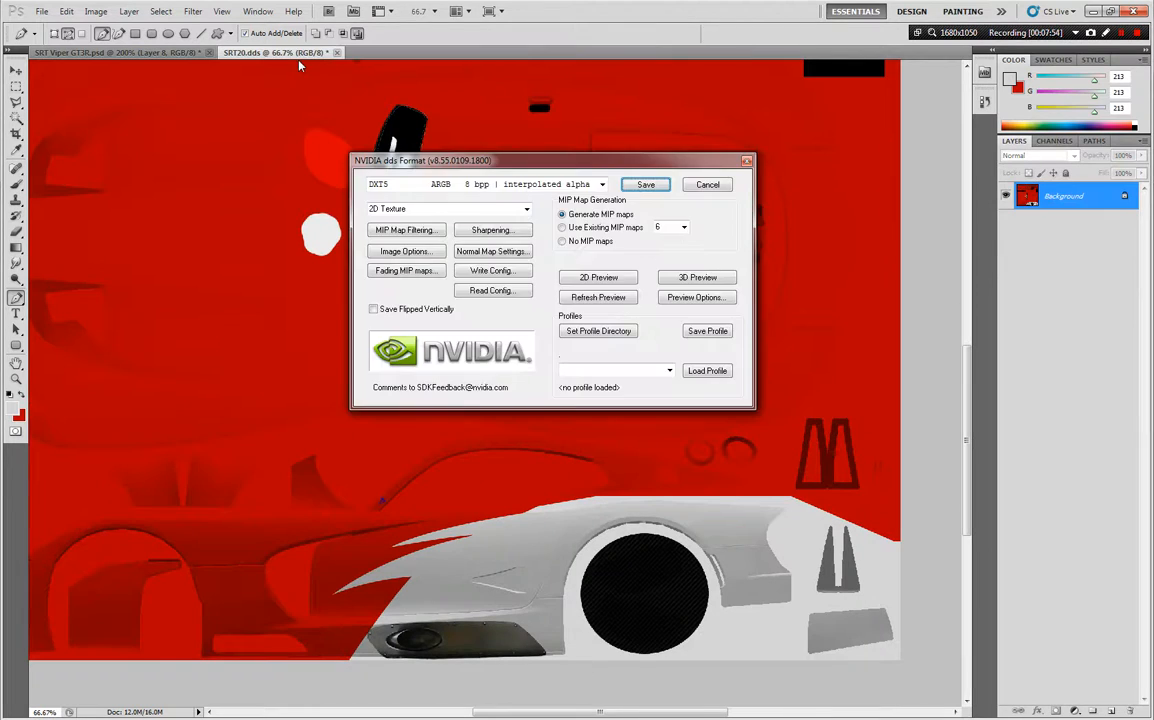
{"action": "key", "text": "Return"}
Switch to Game Stock Car, reload the SRT Viper GT3-R by selecting SaReNi Camaro in between, and inspect its side spikes in the showroom.
{"action": "key", "text": "alt+Tab"}
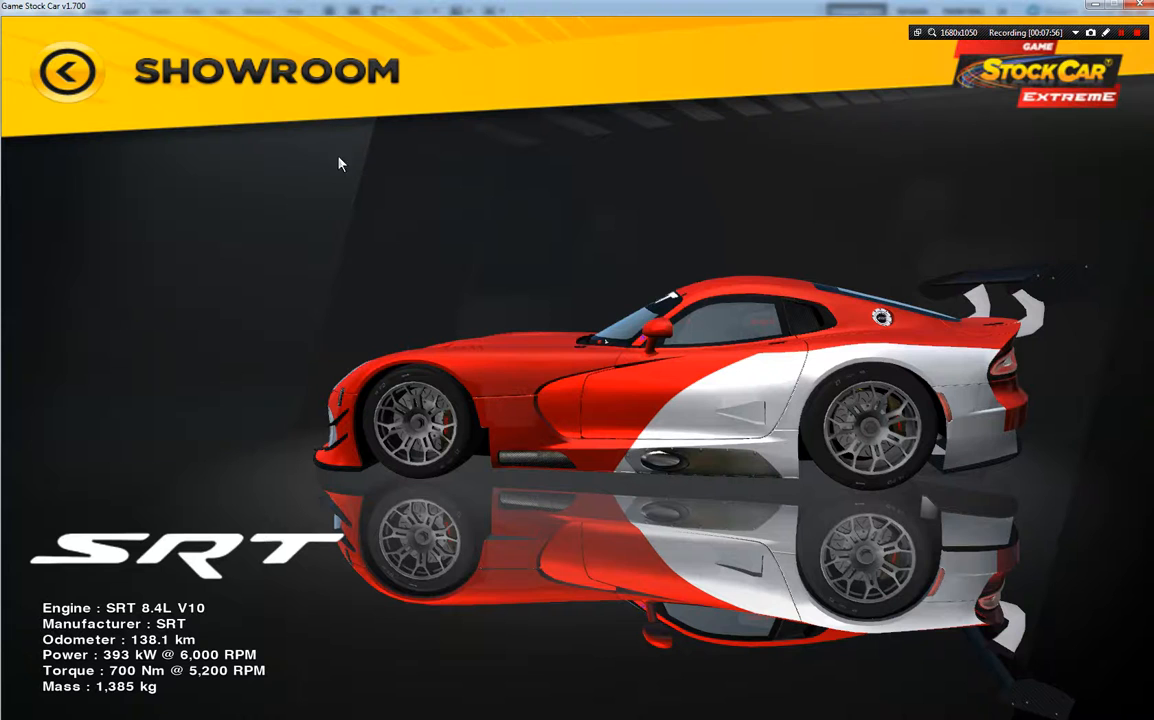
{"action": "left_click", "coordinate": [121, 85]}
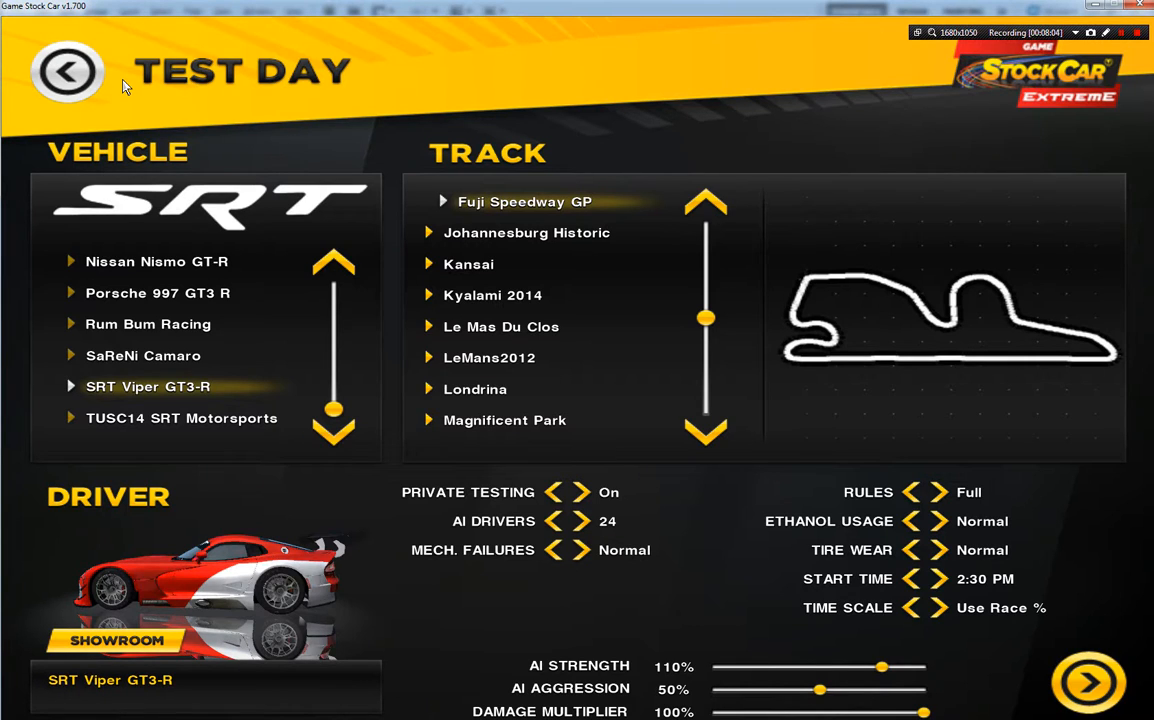
{"action": "left_click", "coordinate": [140, 355]}
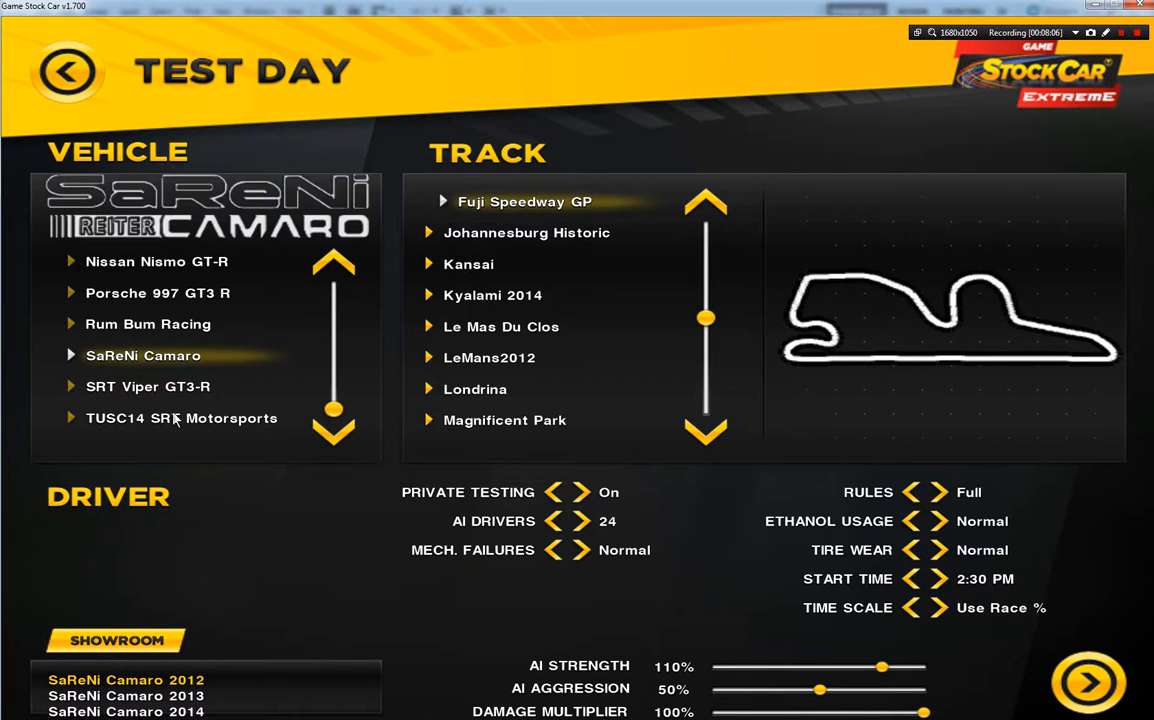
{"action": "left_click", "coordinate": [148, 386]}
{"action": "left_click", "coordinate": [116, 640]}
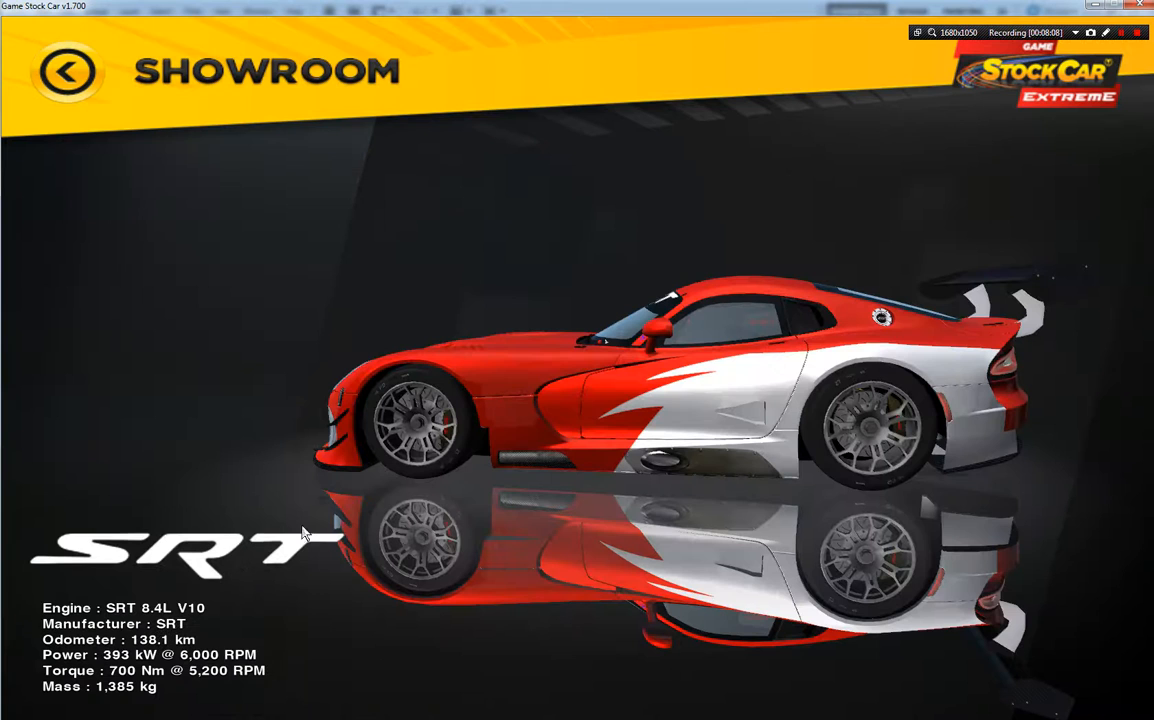
{"action": "left_click_drag", "start_coordinate": [505, 340], "coordinate": [513, 390]}
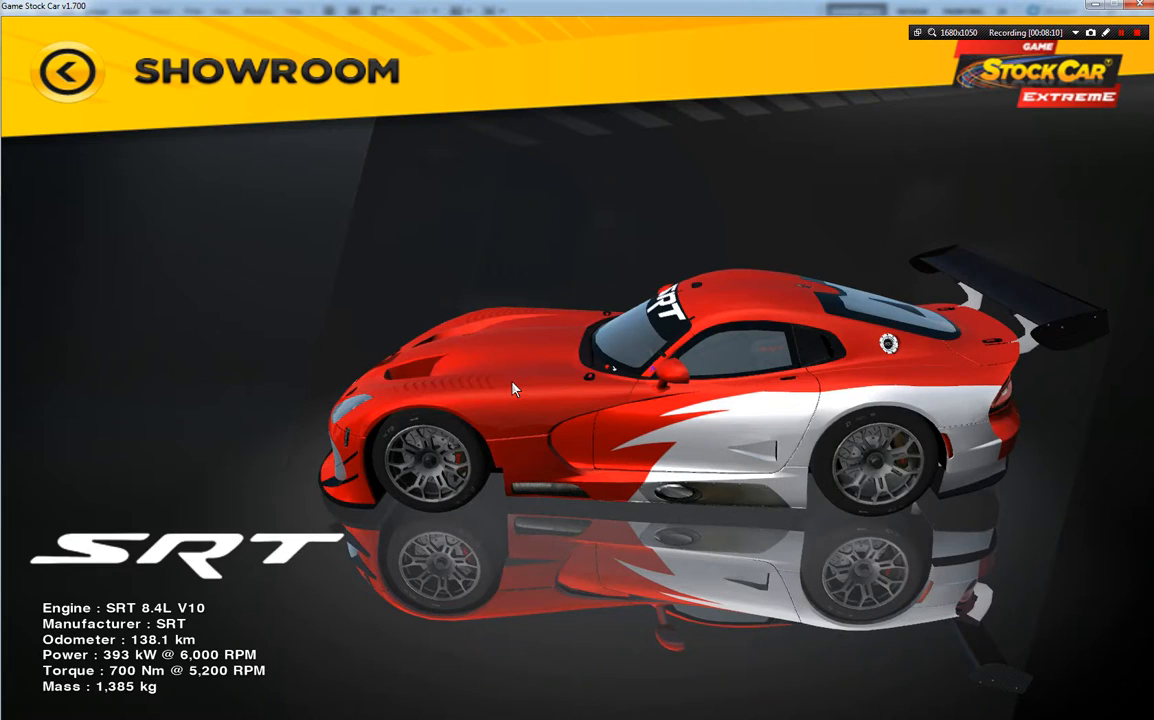